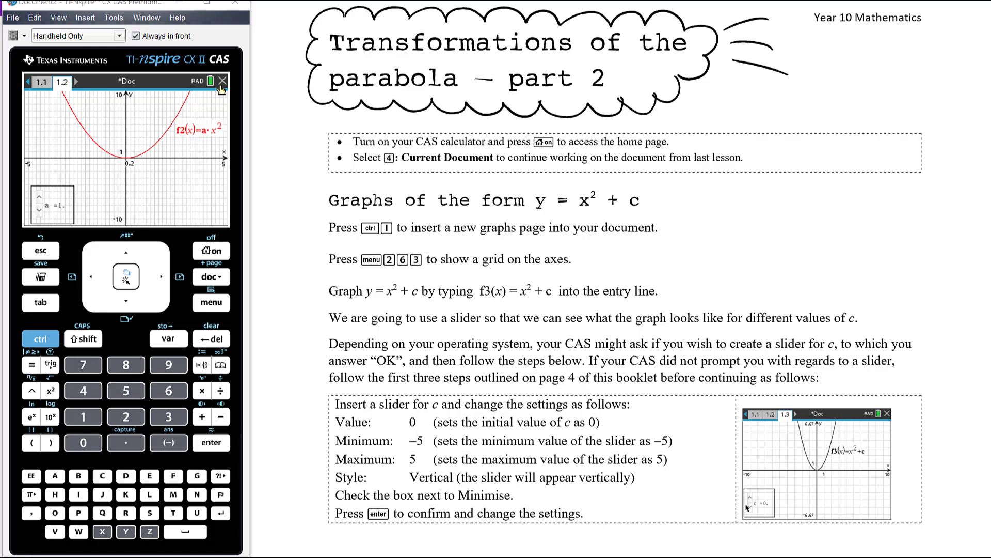
# - Handwrite y=ax² at the top right with an upward arrow under a, and box y = x² + c
pyautogui.moveTo(825, 60)
pyautogui.mouseDown()
pyautogui.moveTo(829, 90)
pyautogui.moveTo(818, 97)
pyautogui.moveTo(866, 64)
pyautogui.moveTo(882, 77)
pyautogui.moveTo(914, 55)
pyautogui.mouseUp()
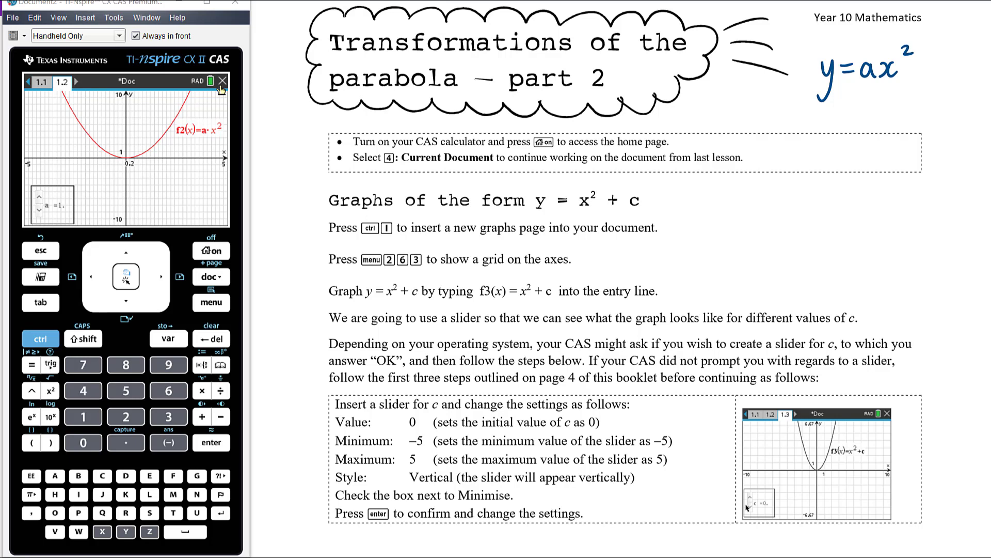
pyautogui.moveTo(866, 103)
pyautogui.mouseDown()
pyautogui.moveTo(865, 87)
pyautogui.moveTo(872, 94)
pyautogui.mouseUp()
pyautogui.moveTo(531, 186)
pyautogui.mouseDown()
pyautogui.moveTo(531, 220)
pyautogui.moveTo(531, 185)
pyautogui.moveTo(656, 182)
pyautogui.moveTo(659, 213)
pyautogui.mouseUp()
pyautogui.moveTo(531, 212); pyautogui.dragTo(657, 210)
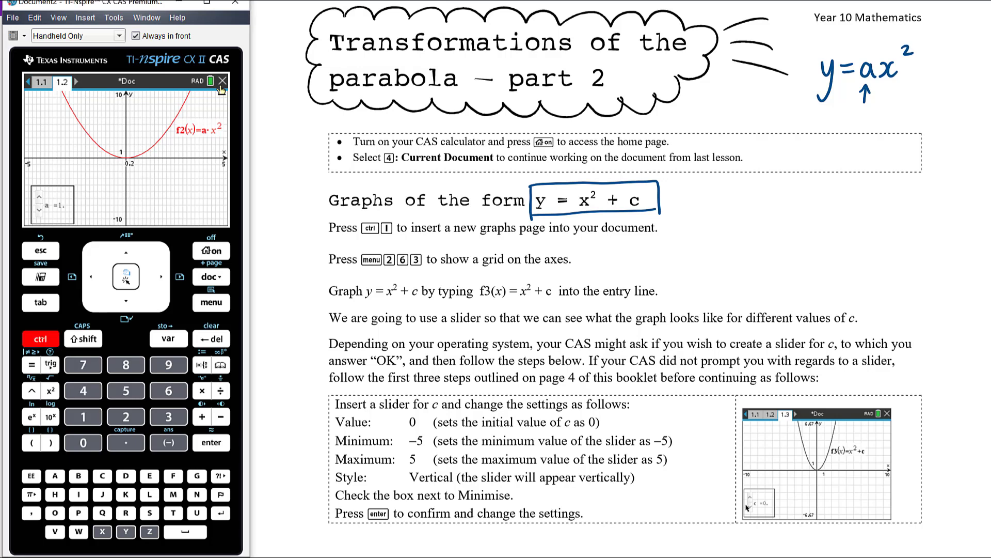
# - Insert a new Graphs page 1.3, undoing a stray circle drawn on the worksheet
pyautogui.hotkey('ctrl', 'i')
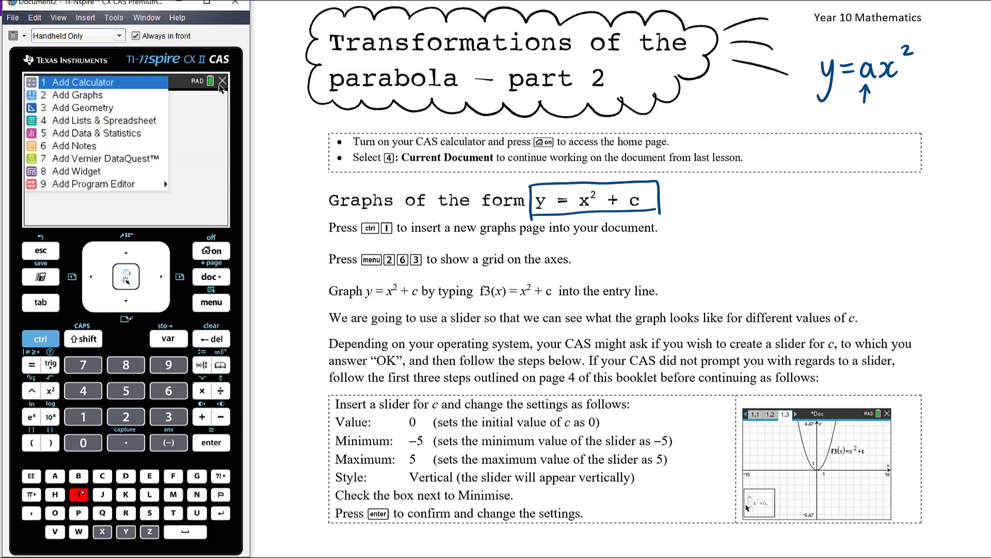
pyautogui.press('2')
pyautogui.moveTo(392, 208)
pyautogui.mouseDown()
pyautogui.moveTo(381, 241)
pyautogui.moveTo(406, 218)
pyautogui.mouseUp()
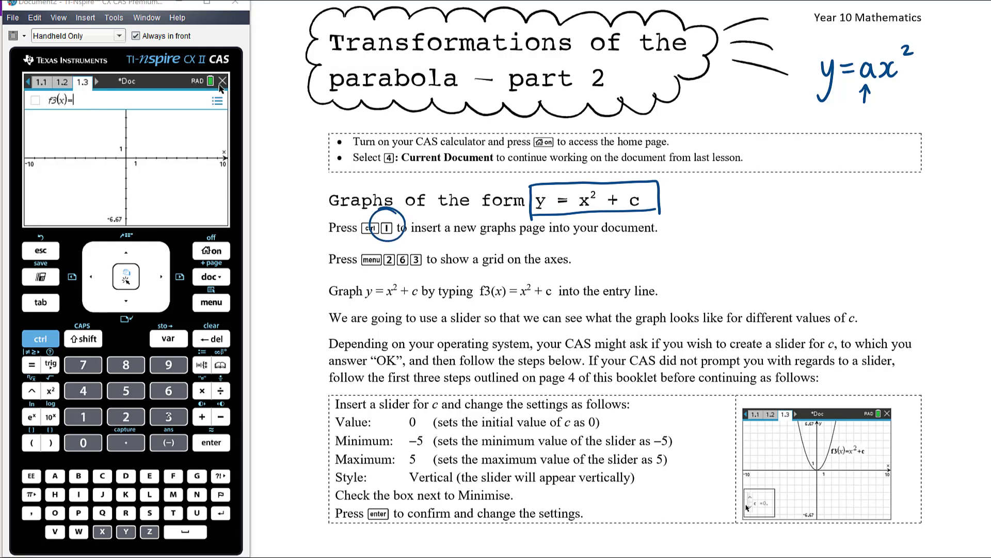
pyautogui.hotkey('ctrl', 'z')
# - Show a grid on the axes and return to the empty f3(x) entry line after reviewing f1 and f2
pyautogui.hotkey('ctrl', 'm')
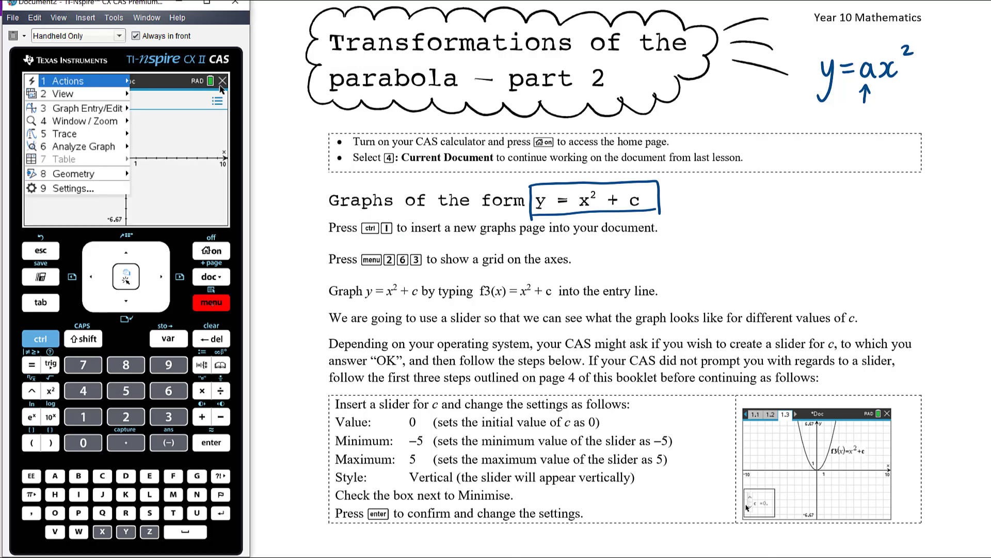
pyautogui.press('2')
pyautogui.press('6')
pyautogui.press('3')
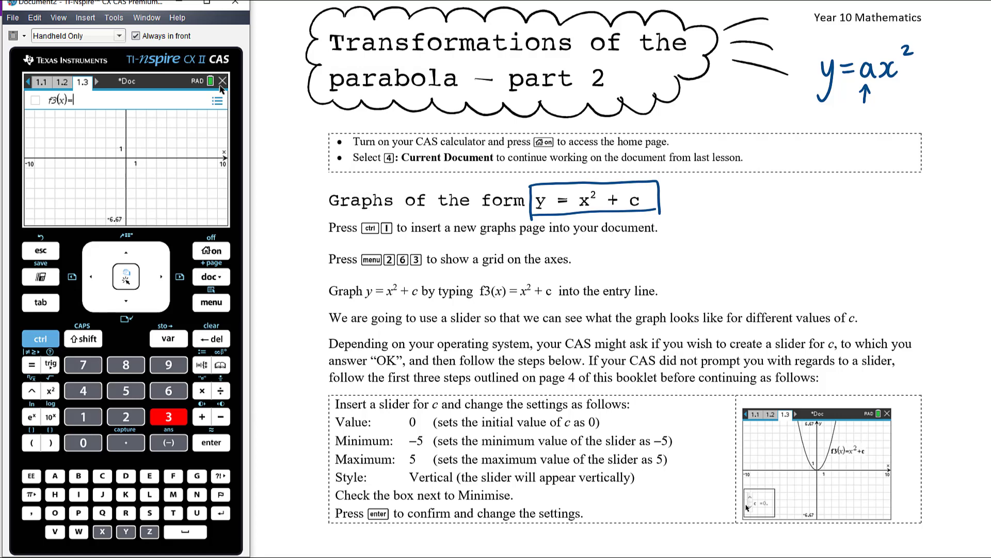
pyautogui.press('Up')
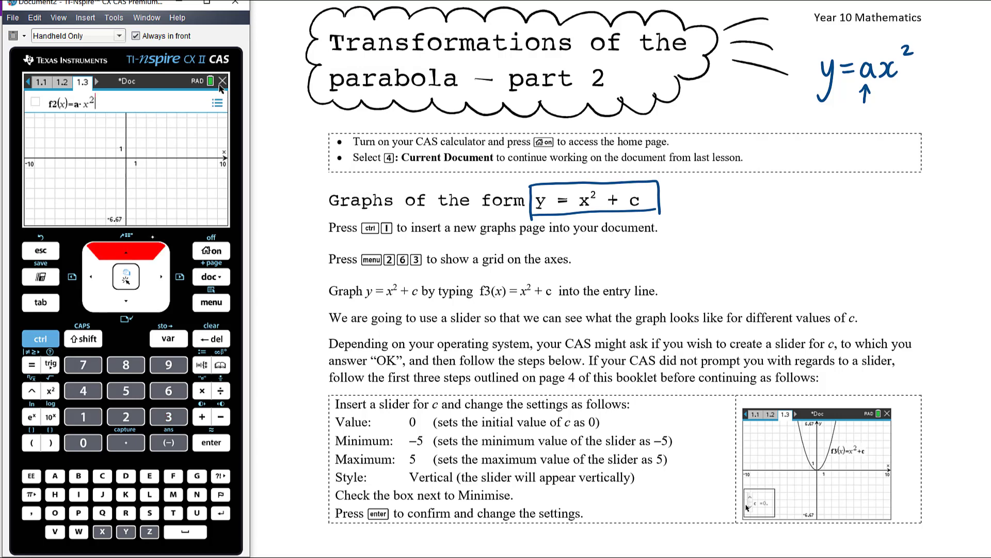
pyautogui.press('Up')
pyautogui.press('Down')
pyautogui.press('Down')
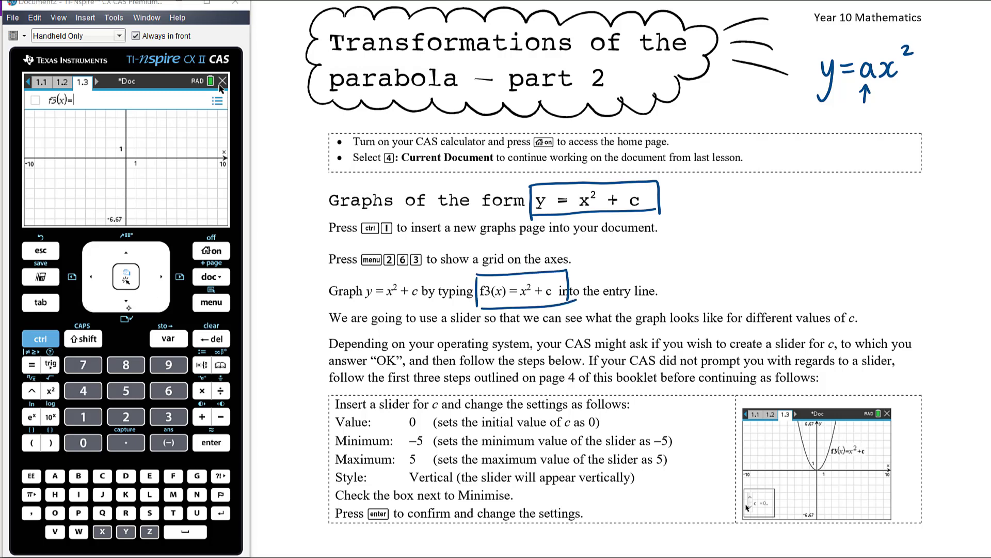
# - Graph f3(x)=x^2+c, accept the c slider, and drag it lower on the graph
pyautogui.write('x^2')
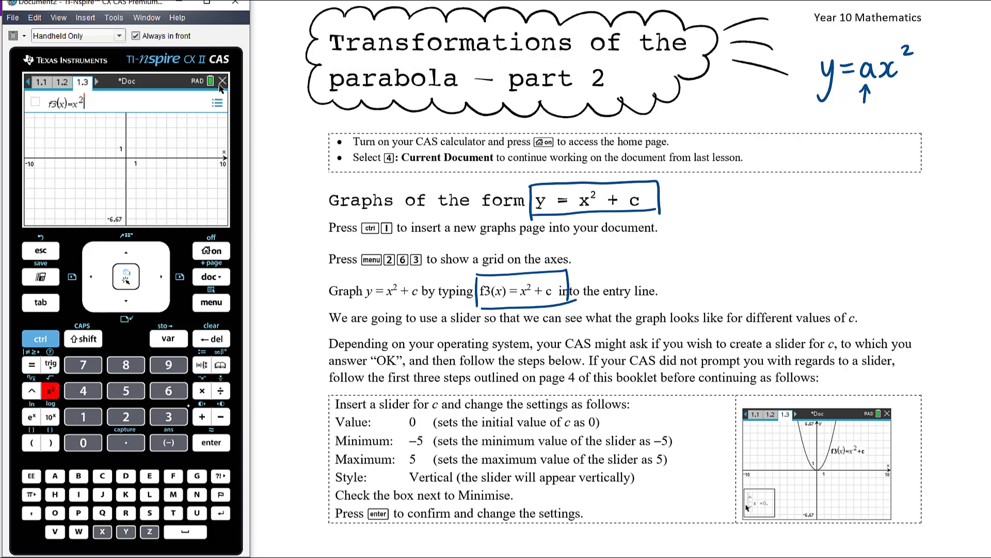
pyautogui.write('+c')
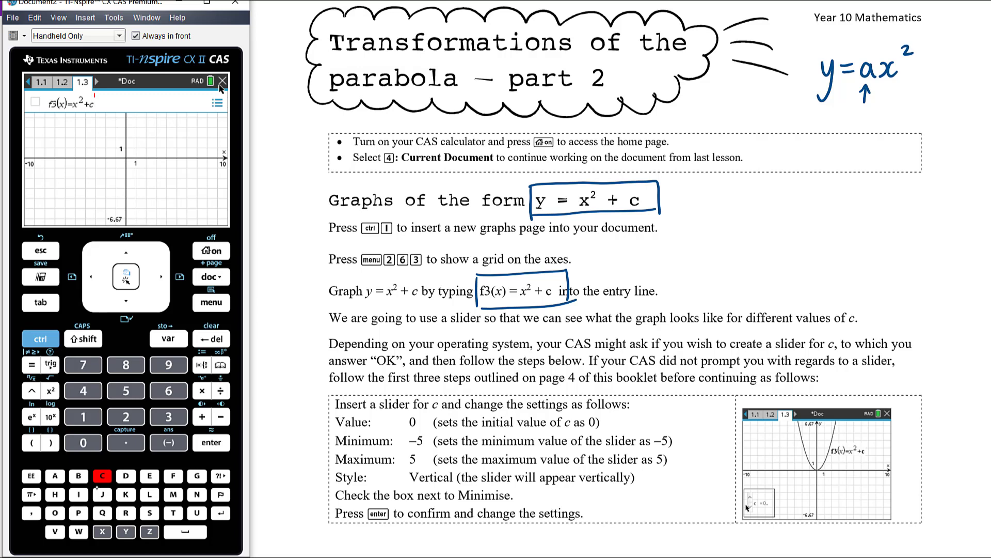
pyautogui.click(217, 443)
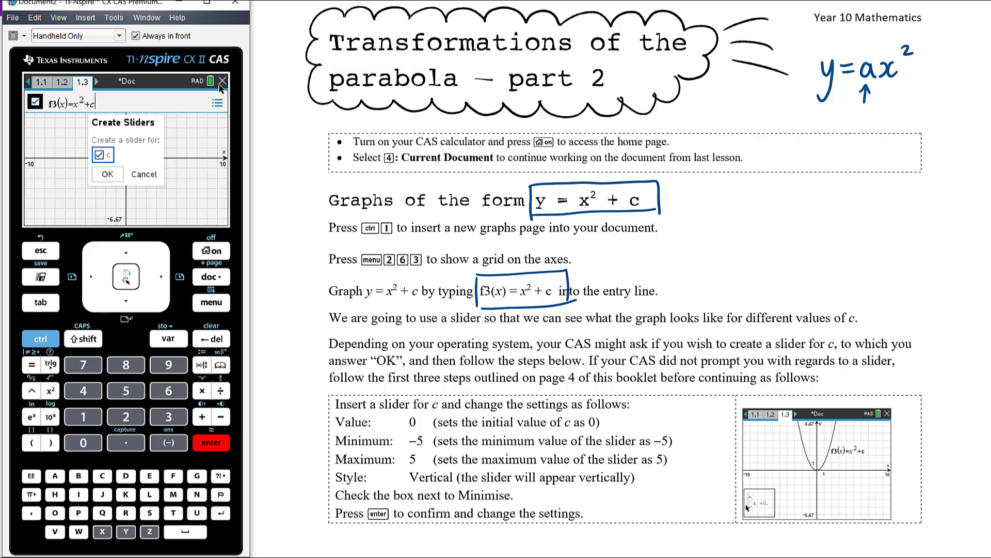
pyautogui.press('Return')
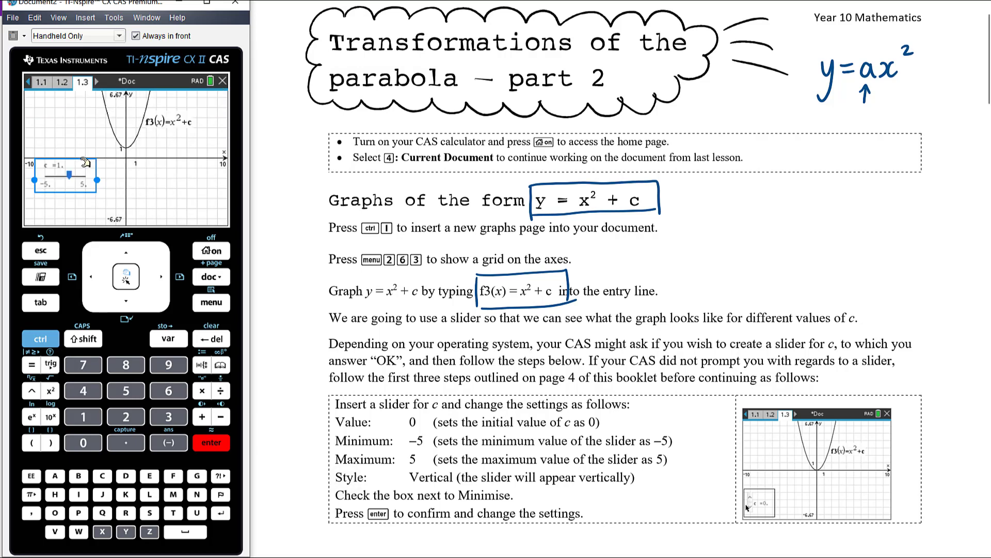
pyautogui.moveTo(87, 175); pyautogui.dragTo(212, 202)
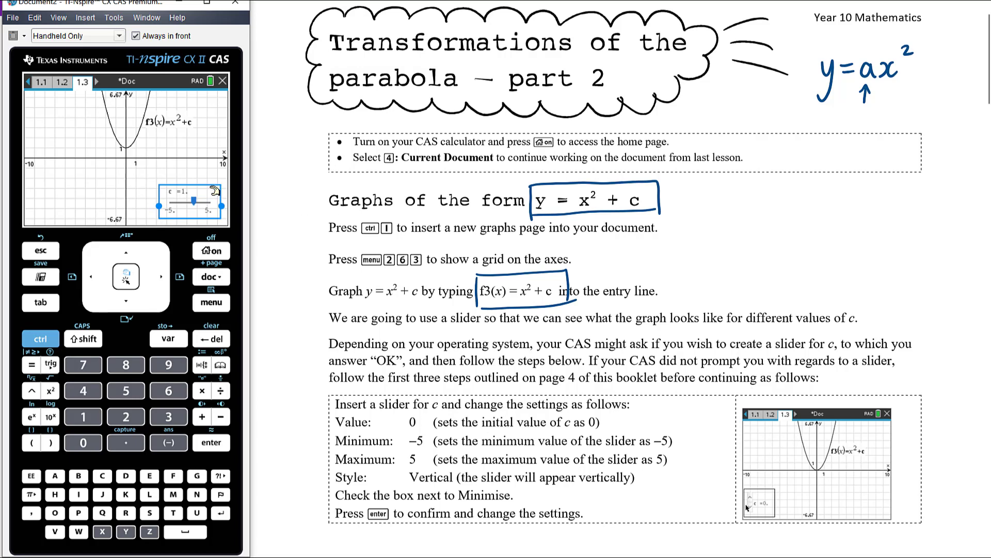
# - Open the c slider's Settings and set its Value to 0, keeping the −5 to 5 range
pyautogui.rightClick(211, 191)
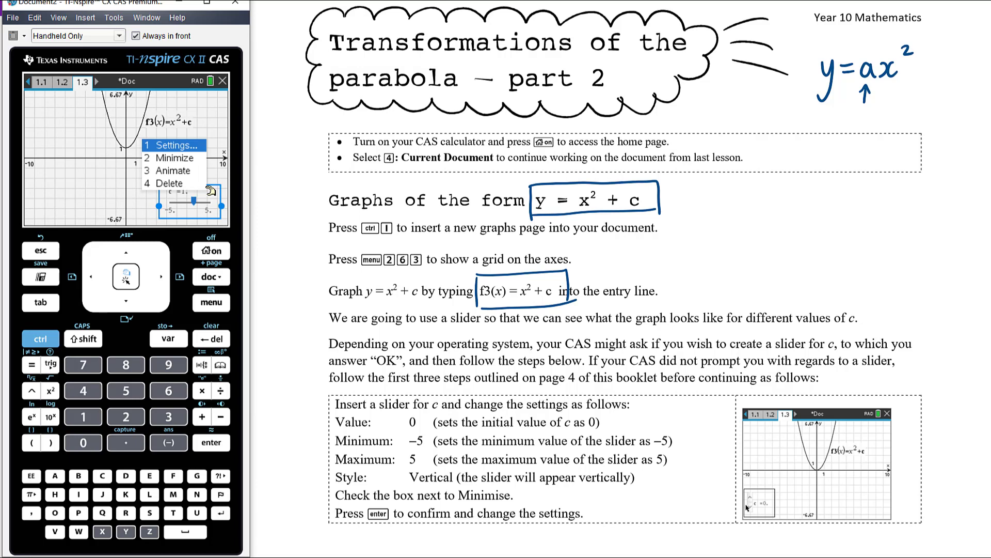
pyautogui.click(190, 147)
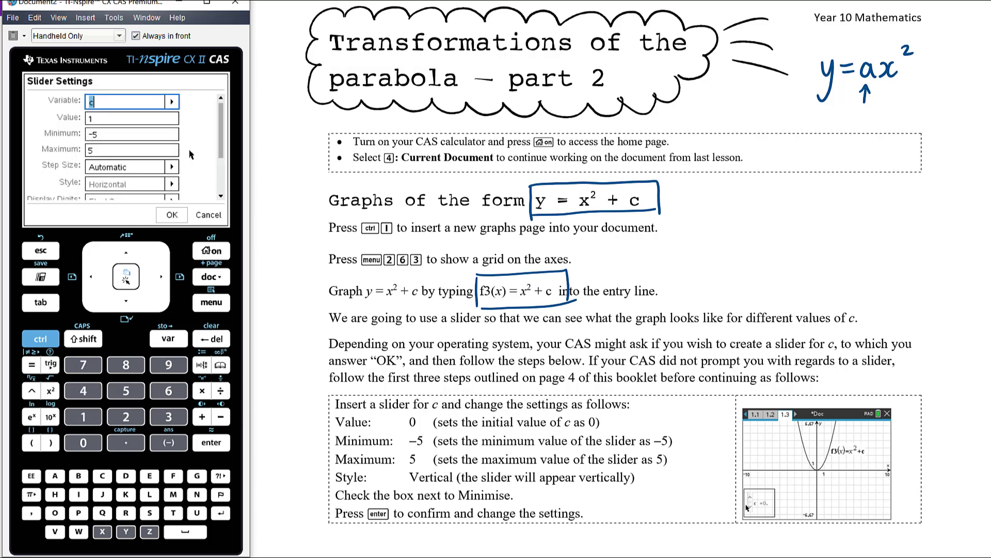
pyautogui.moveTo(323, 401); pyautogui.dragTo(321, 522)
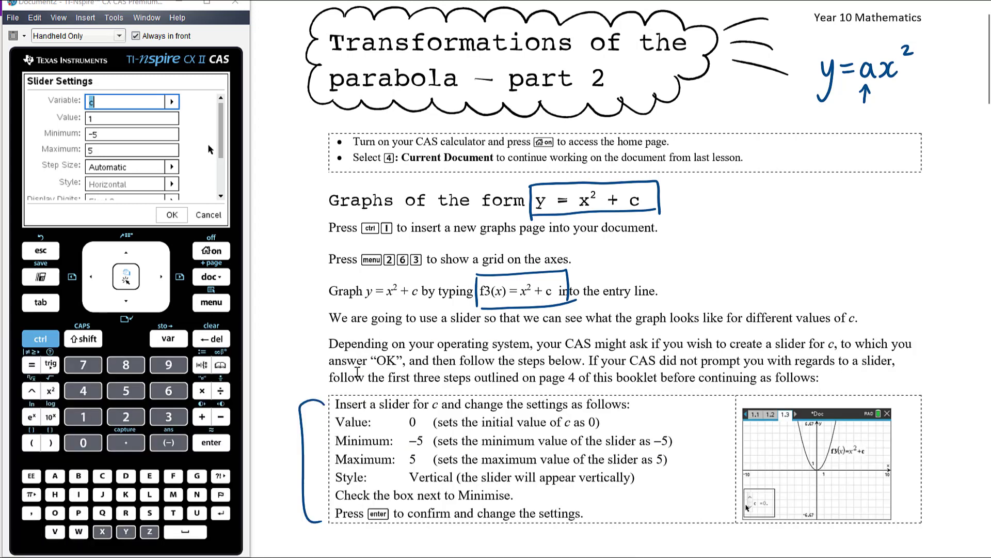
pyautogui.click(92, 120)
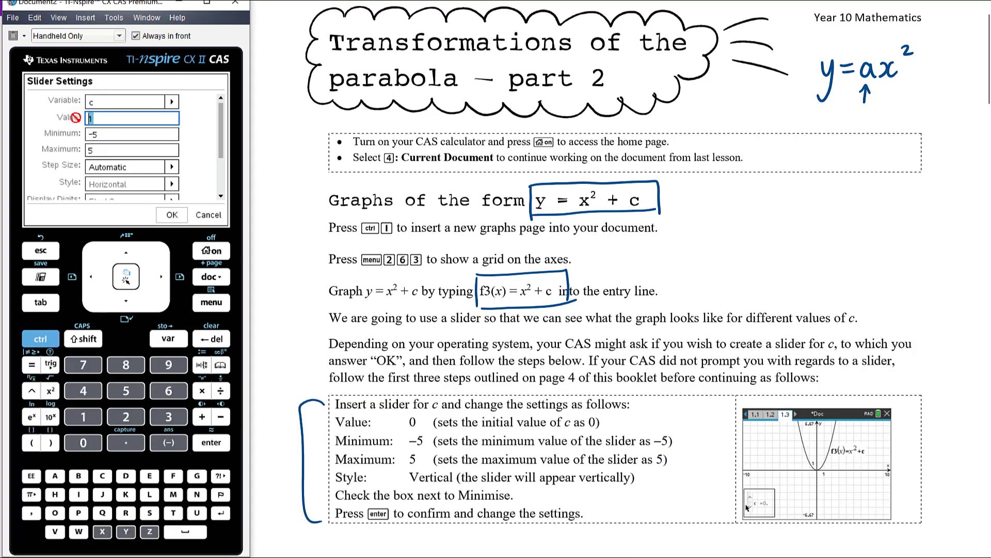
pyautogui.click(87, 448)
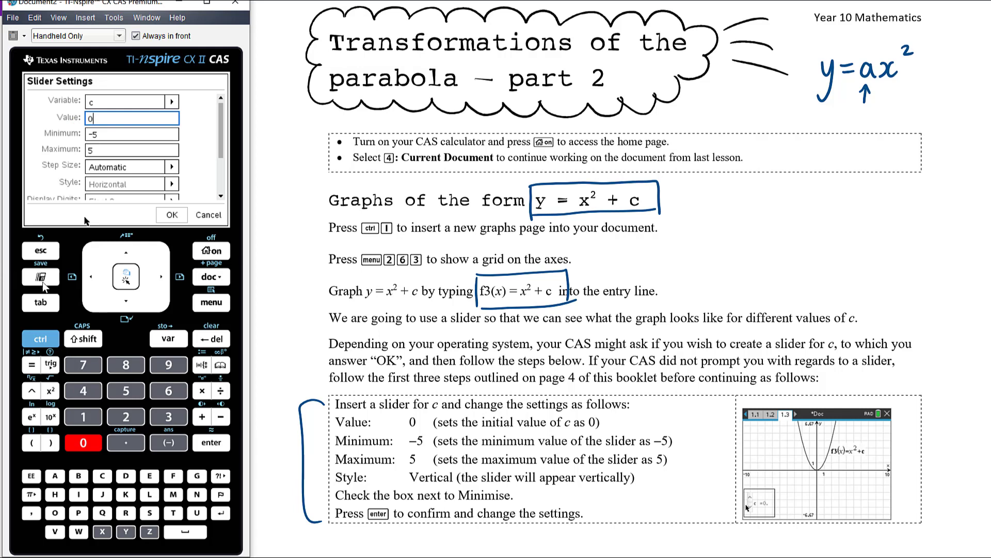
pyautogui.click(40, 302)
pyautogui.click(41, 302)
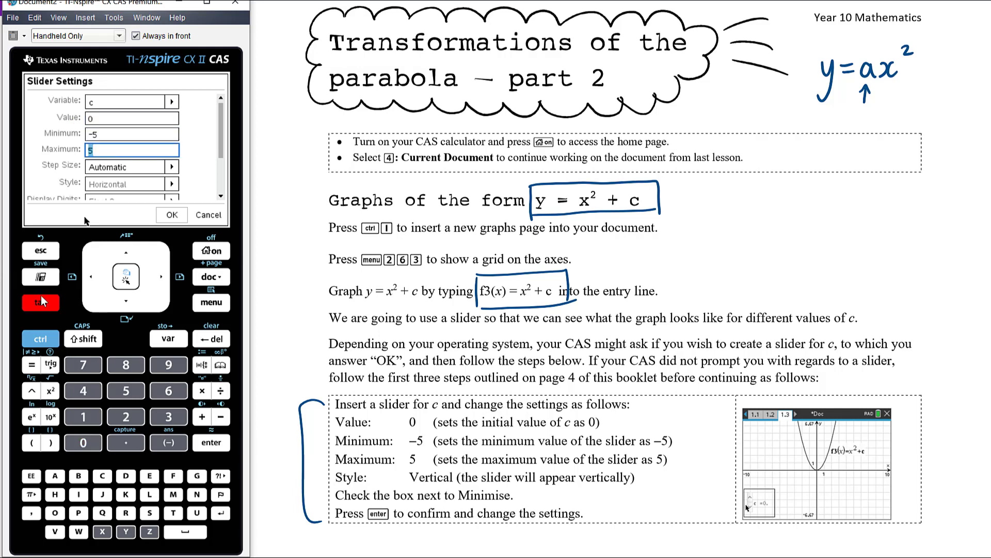
pyautogui.click(42, 302)
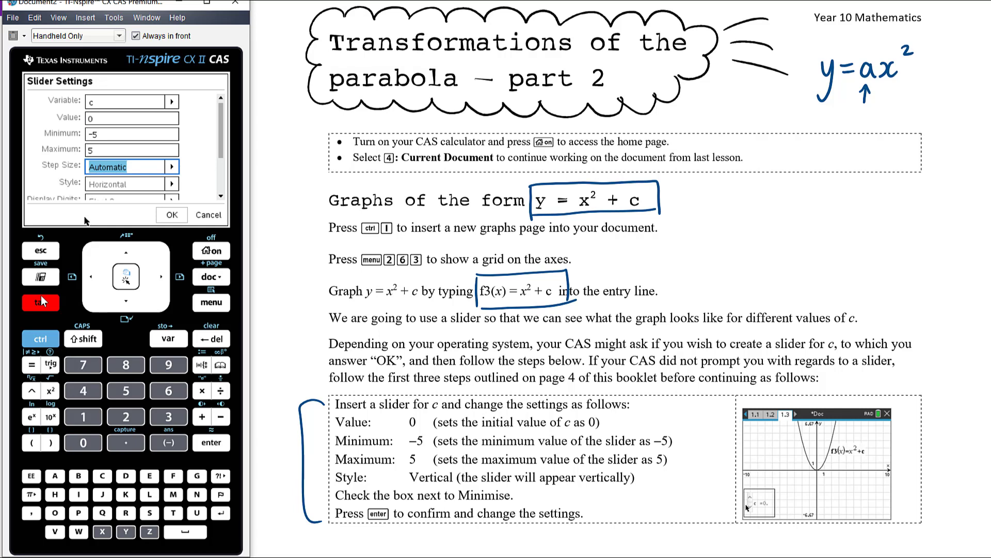
pyautogui.click(42, 302)
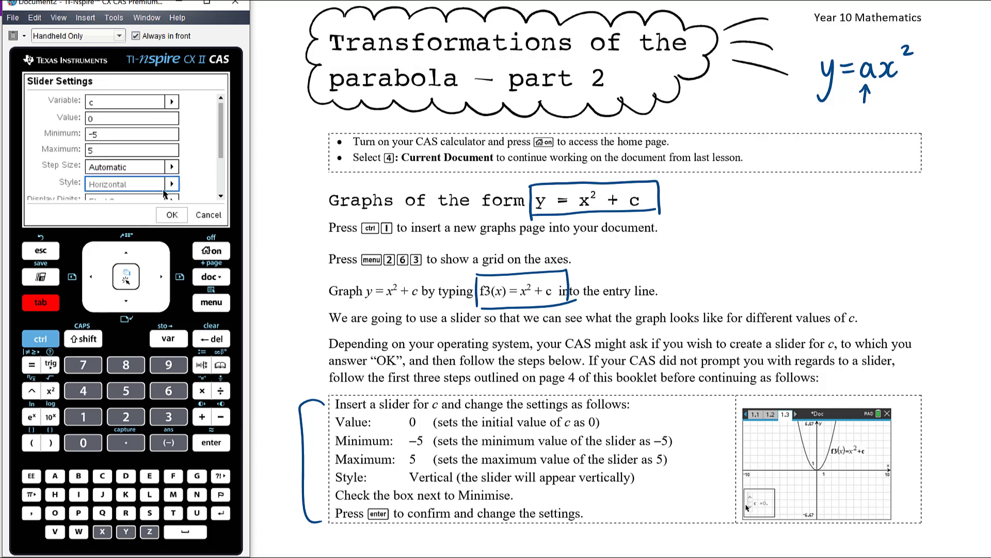
# - Make the c slider vertical and minimized, then place it at the graph's lower right
pyautogui.click(172, 184)
pyautogui.click(138, 216)
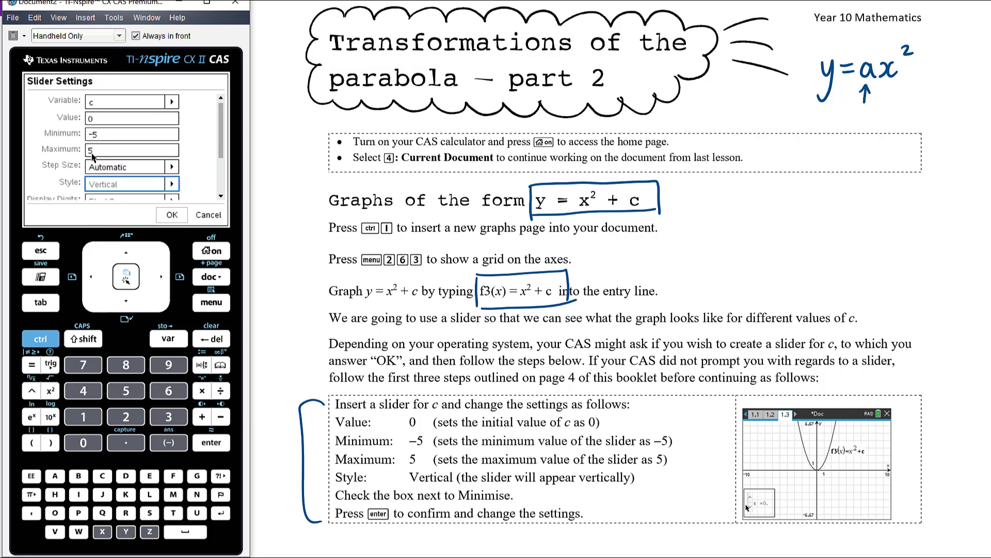
pyautogui.click(48, 300)
pyautogui.click(48, 301)
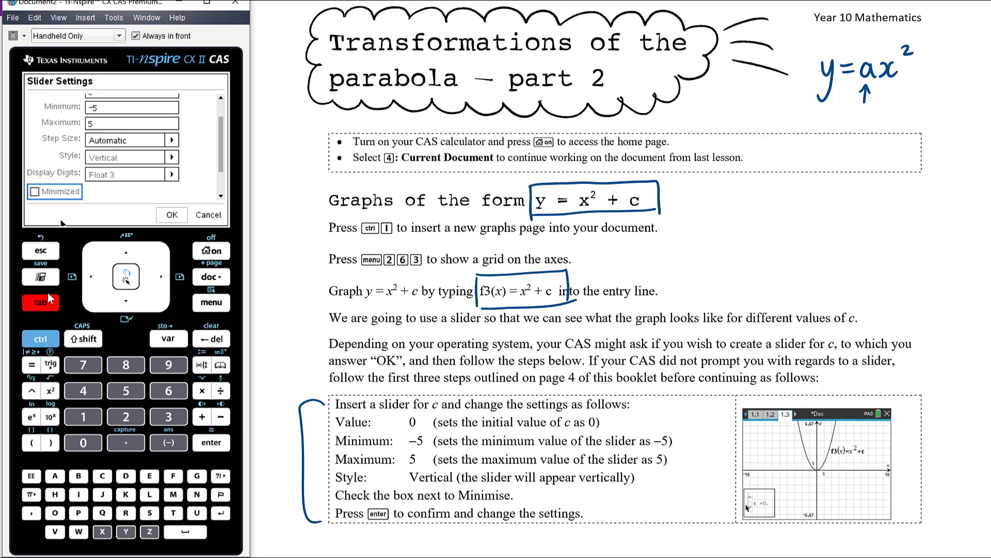
pyautogui.click(35, 191)
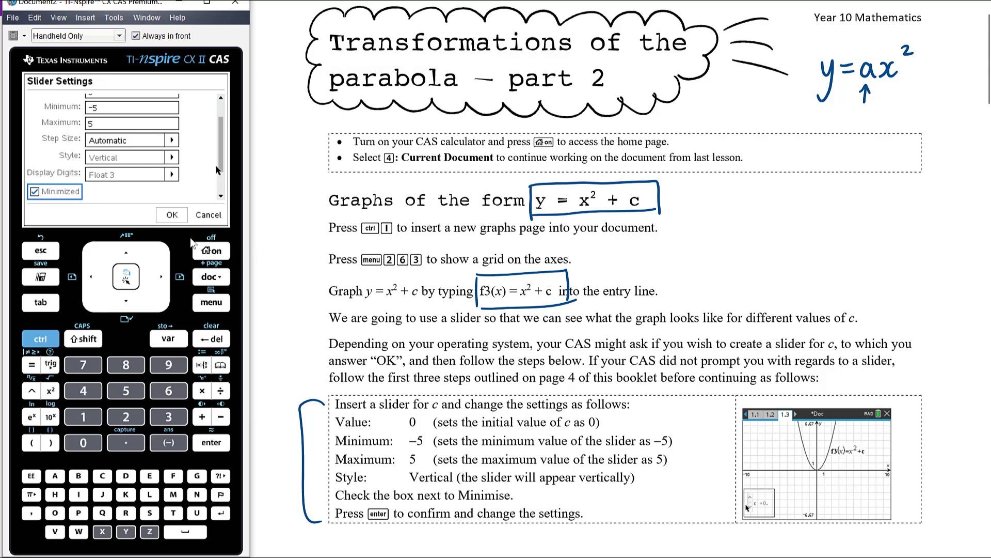
pyautogui.click(176, 216)
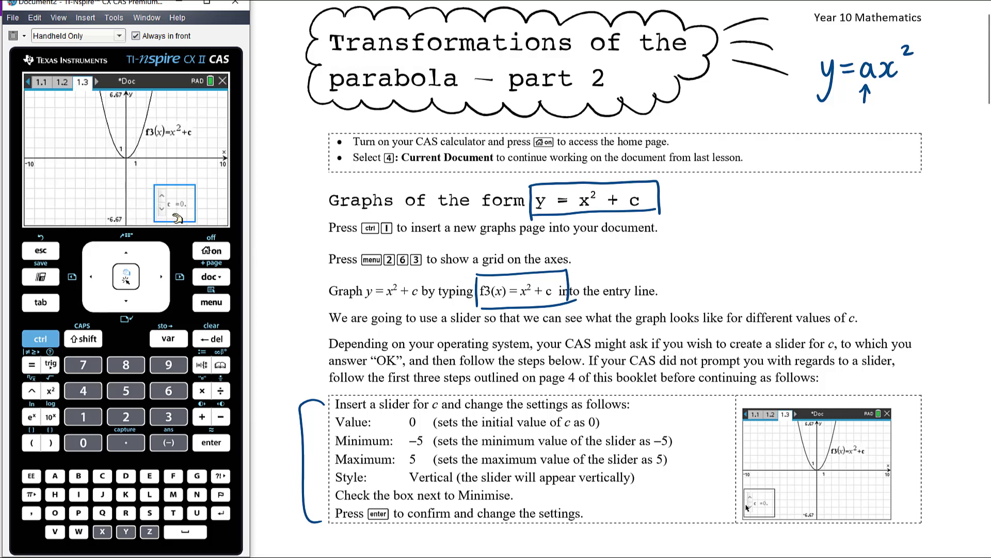
pyautogui.moveTo(174, 194); pyautogui.dragTo(201, 191)
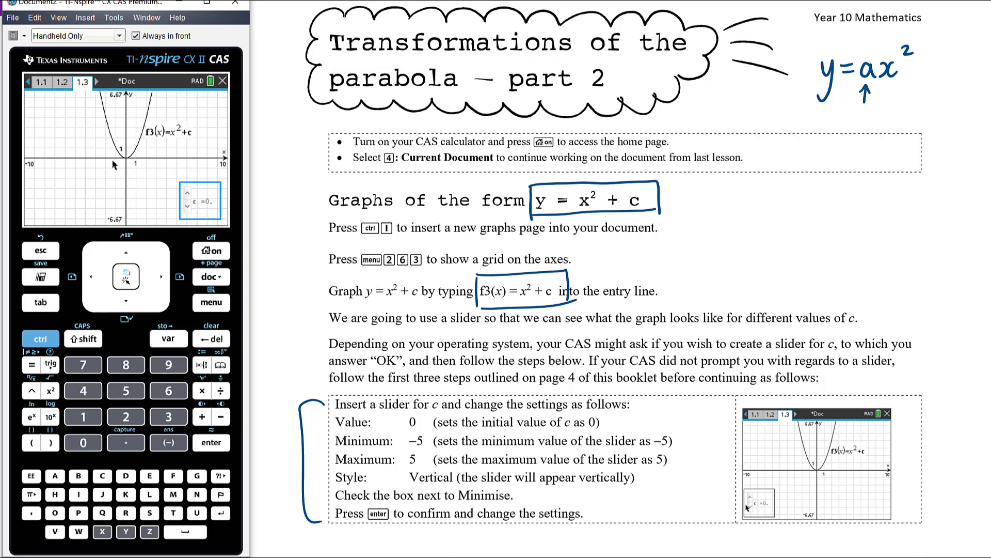
# - Handwrite y = x² + 0 on the answer line, undoing the stray strokes
pyautogui.scroll(-4, 619, 278)
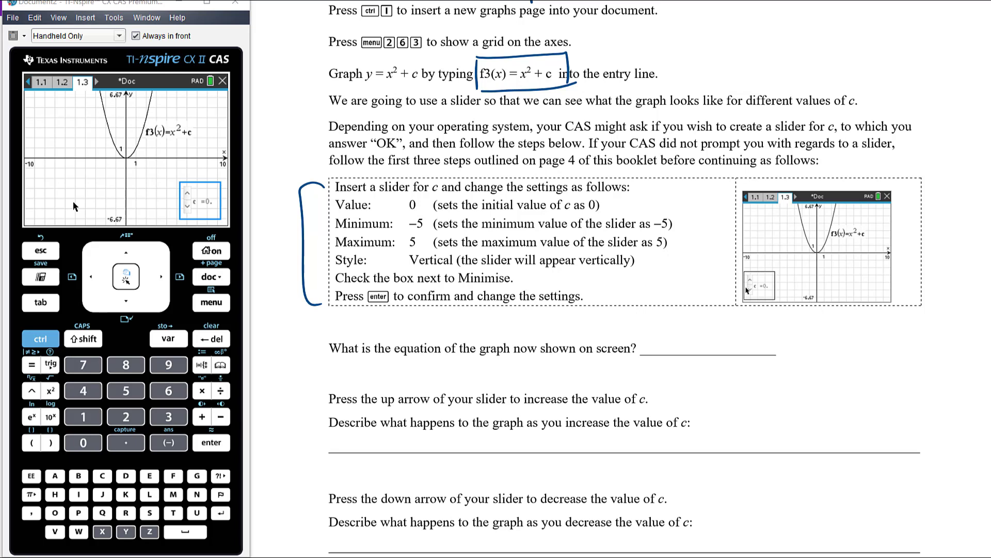
pyautogui.moveTo(659, 336); pyautogui.dragTo(658, 368)
pyautogui.moveTo(681, 340); pyautogui.dragTo(707, 351)
pyautogui.moveTo(715, 335); pyautogui.dragTo(708, 351)
pyautogui.moveTo(722, 329); pyautogui.dragTo(750, 341)
pyautogui.moveTo(742, 335)
pyautogui.mouseDown()
pyautogui.moveTo(741, 348)
pyautogui.moveTo(763, 333)
pyautogui.moveTo(800, 339)
pyautogui.mouseUp()
pyautogui.moveTo(790, 345); pyautogui.dragTo(831, 338)
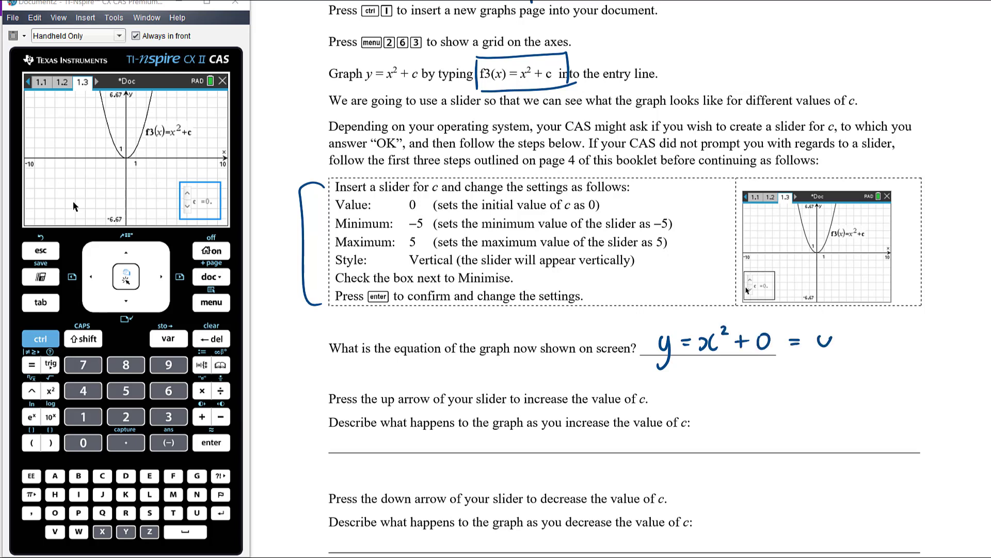
pyautogui.hotkey('ctrl', 'z')
pyautogui.hotkey('ctrl', 'z')
# - Finish the answer with ⇒ y = x²
pyautogui.moveTo(788, 345); pyautogui.dragTo(800, 352)
pyautogui.moveTo(837, 335)
pyautogui.mouseDown()
pyautogui.moveTo(852, 338)
pyautogui.moveTo(833, 368)
pyautogui.mouseUp()
pyautogui.moveTo(858, 339); pyautogui.dragTo(868, 345)
pyautogui.moveTo(879, 338); pyautogui.dragTo(898, 349)
pyautogui.moveTo(903, 330); pyautogui.dragTo(913, 336)
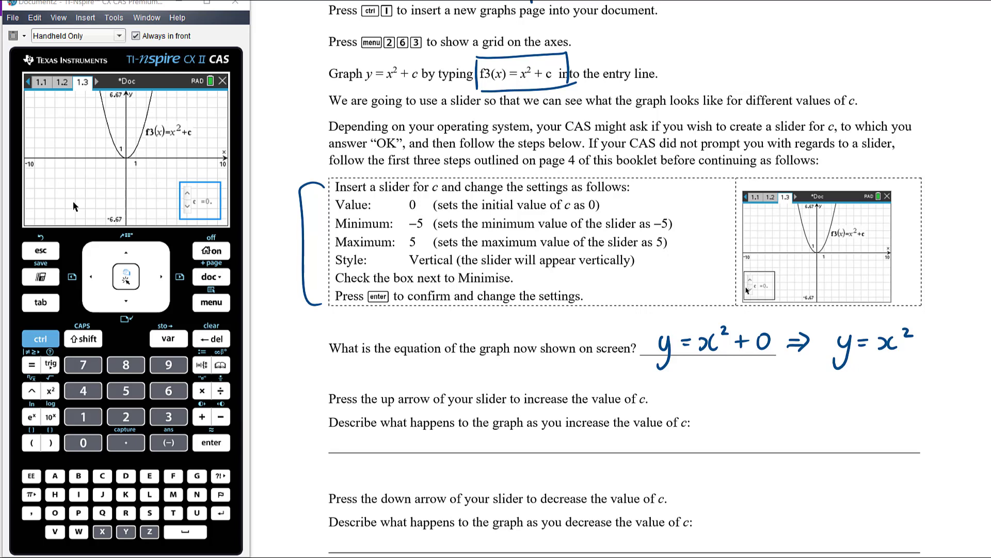
pyautogui.scroll(-2, 644, 279)
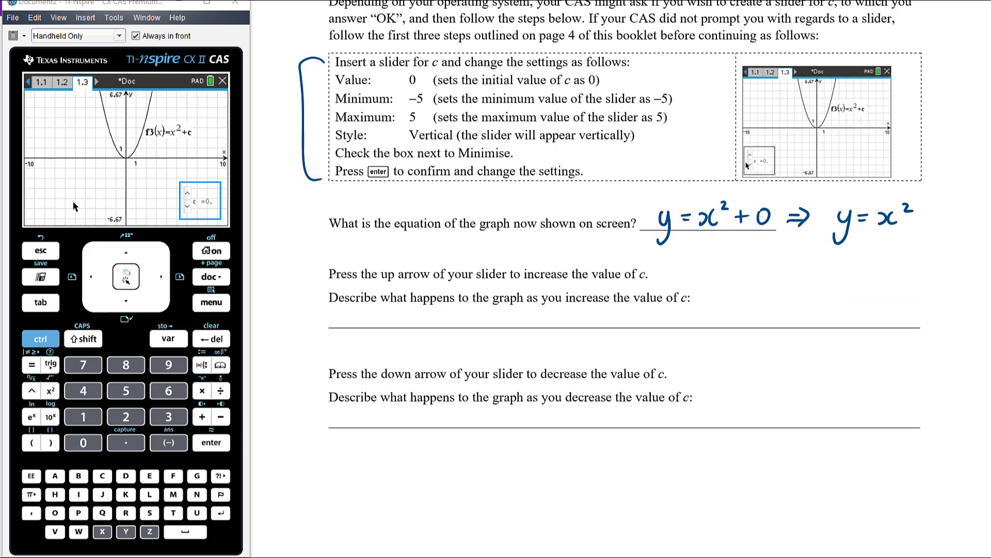
pyautogui.scroll(-5, 610, 278)
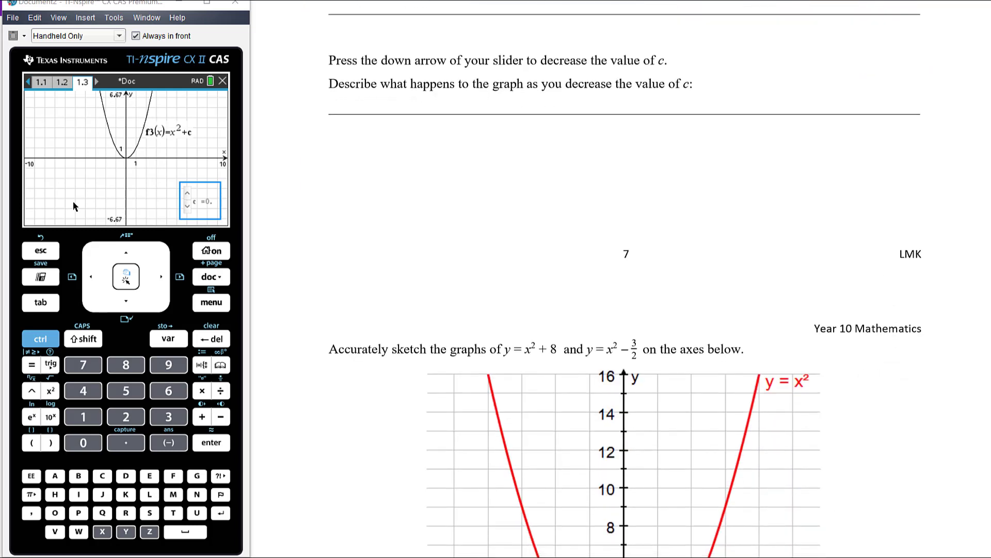
pyautogui.scroll(-5, 625, 285)
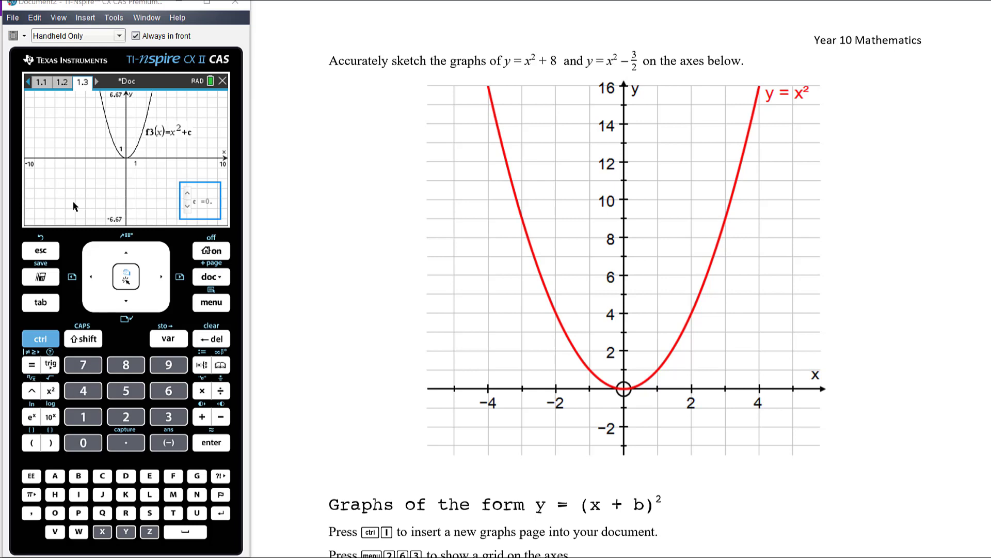
pyautogui.scroll(-7, 625, 279)
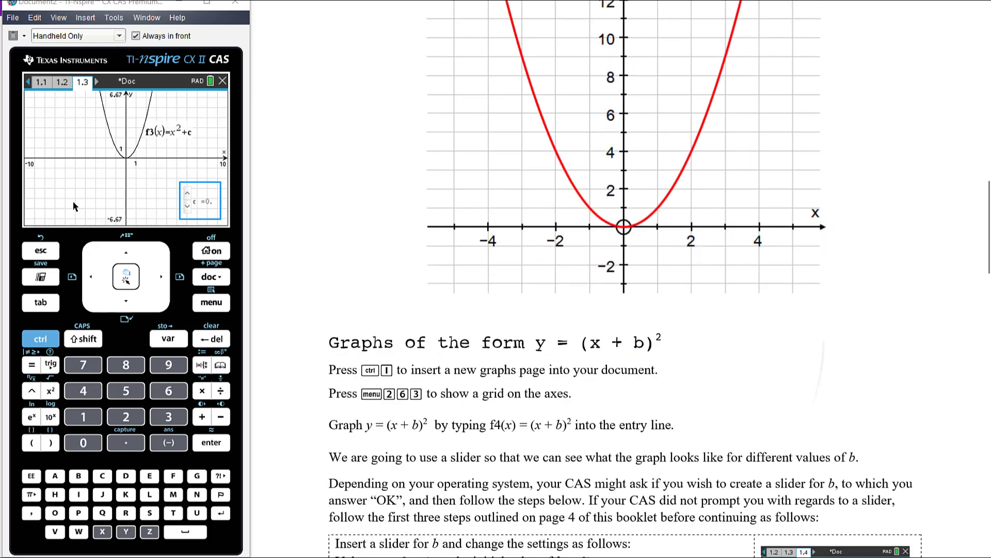
pyautogui.scroll(-1, 625, 279)
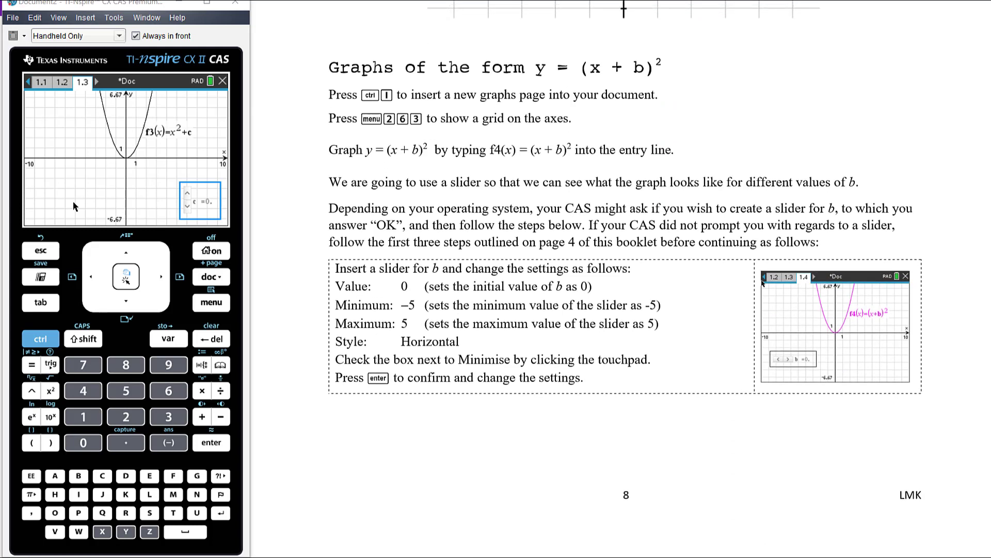
# - Add a new Graphs page 1.4 with a grid shown on the axes
pyautogui.hotkey('ctrl', 'i')
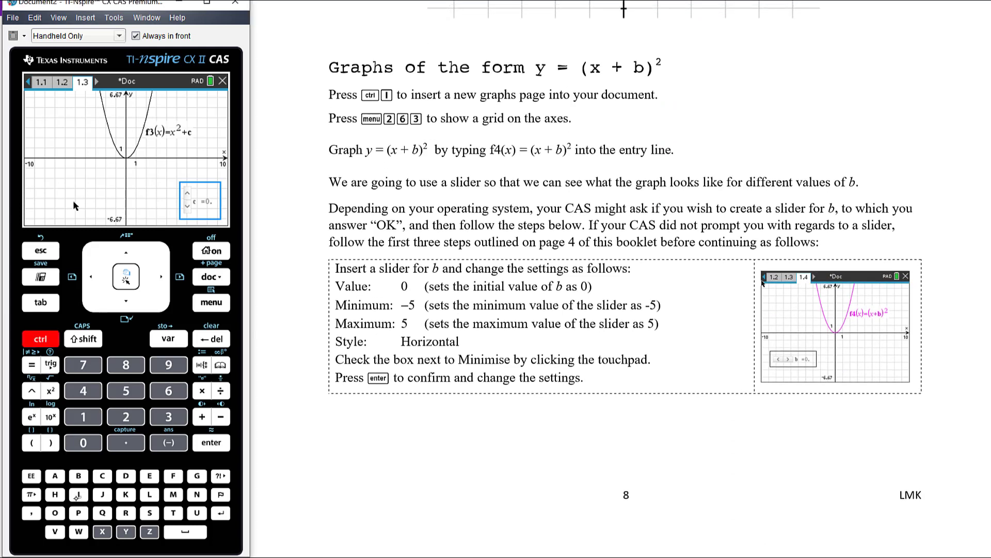
pyautogui.press('2')
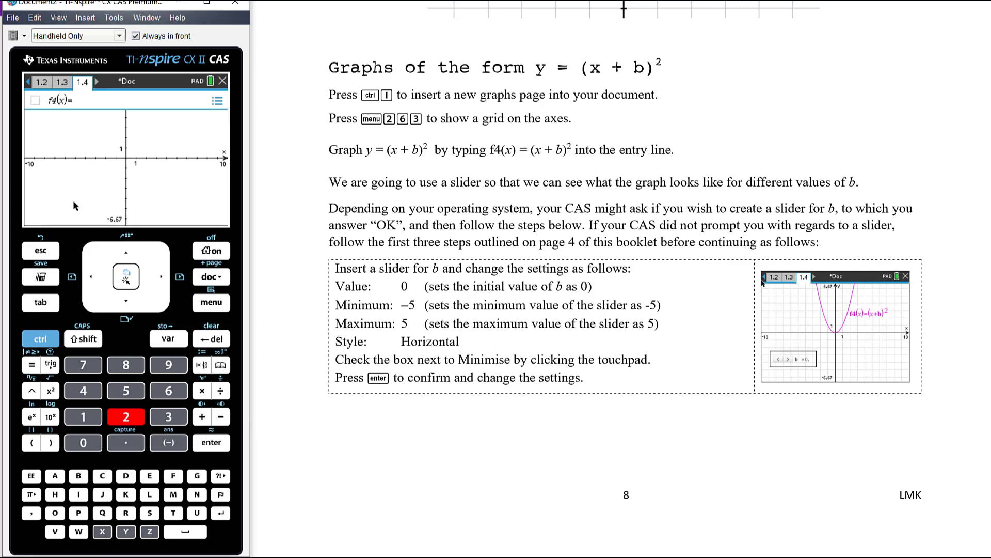
pyautogui.hotkey('ctrl', 'm')
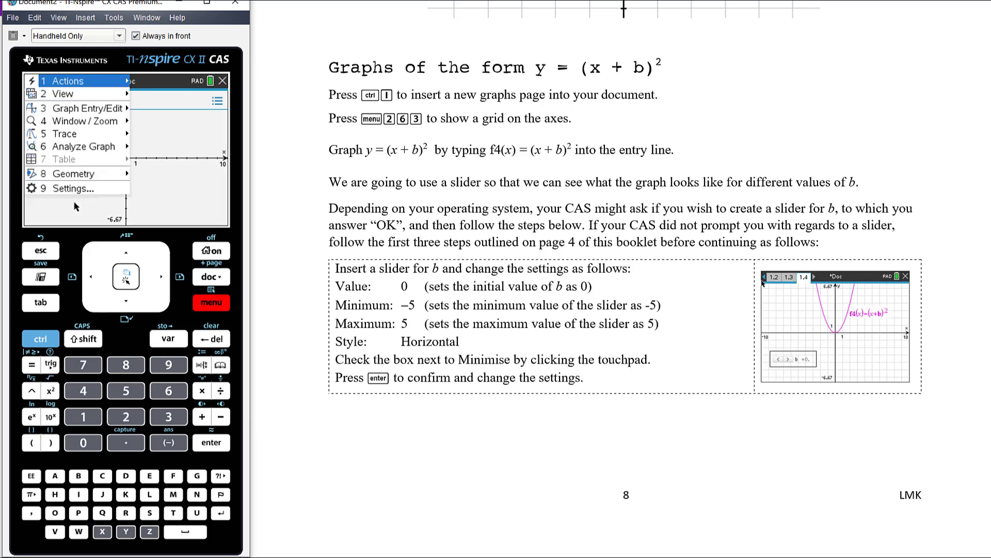
pyautogui.press('2')
pyautogui.press('6')
pyautogui.press('3')
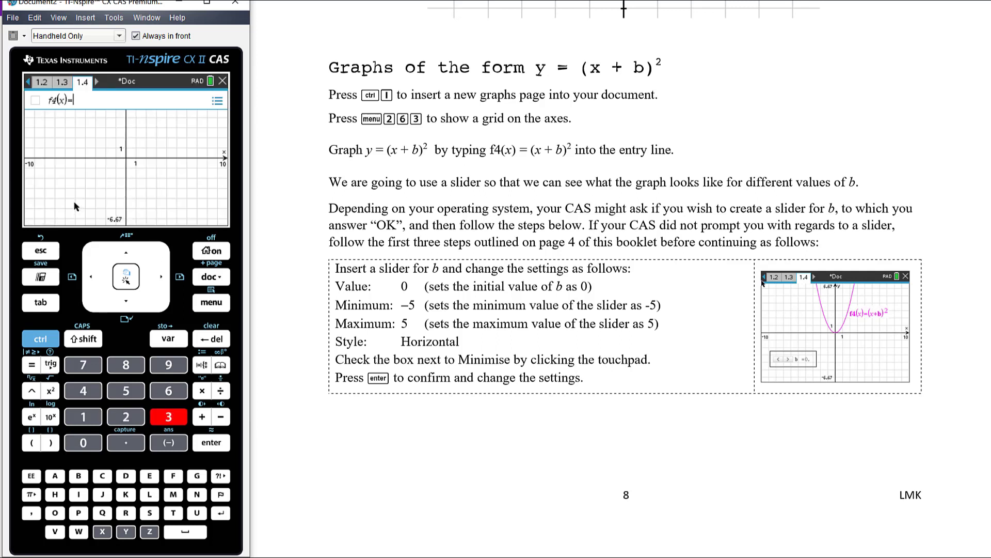
pyautogui.moveTo(486, 134)
pyautogui.mouseDown()
pyautogui.moveTo(564, 133)
pyautogui.moveTo(580, 167)
pyautogui.moveTo(480, 125)
pyautogui.mouseUp()
# - Graph f4(x)=(x+b)², accept the b slider, and move it to the lower right
pyautogui.write('(')
pyautogui.write('x+b')
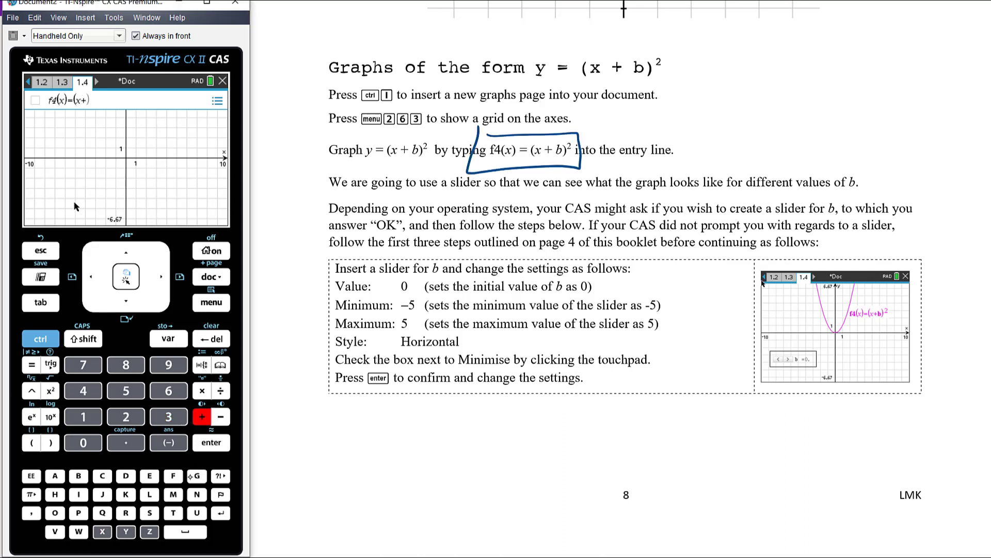
pyautogui.write(')')
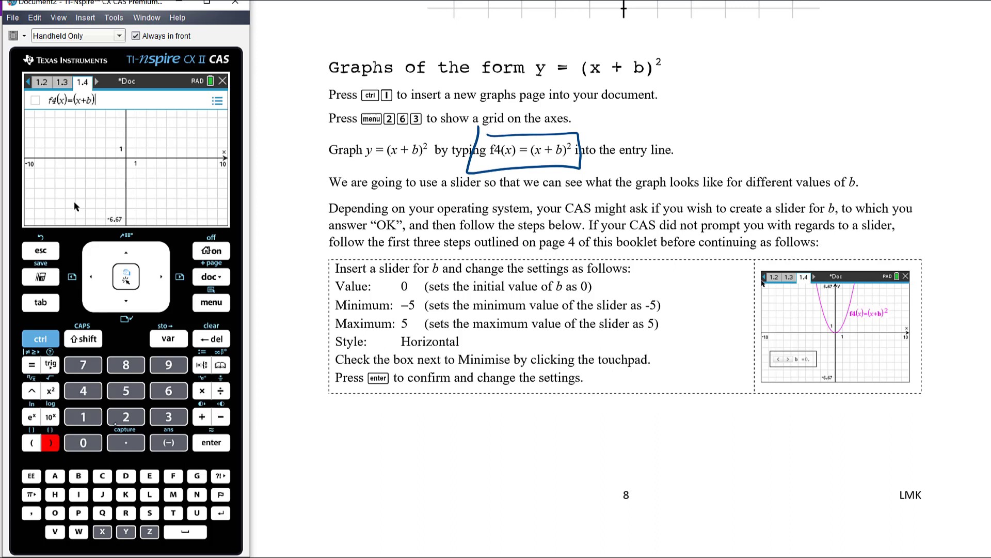
pyautogui.write('²')
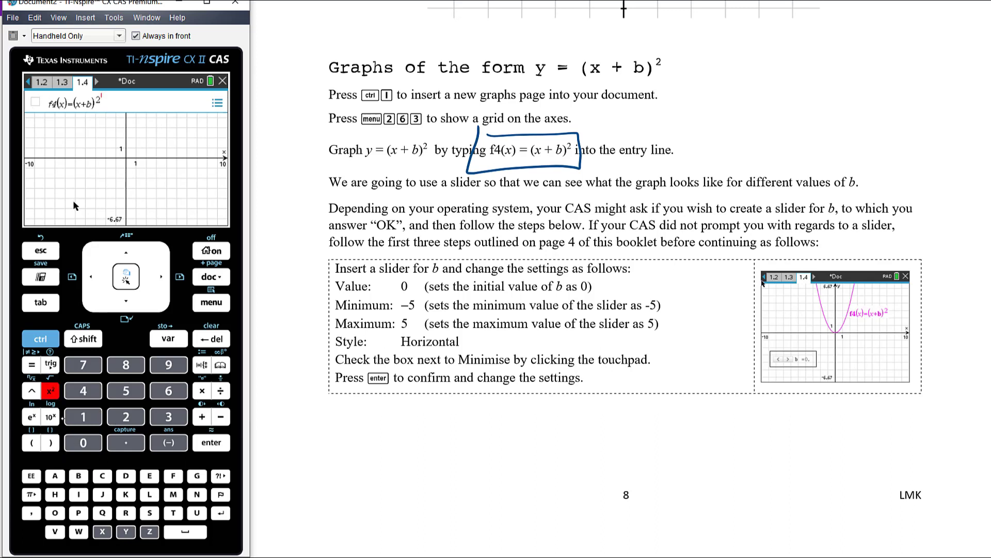
pyautogui.press('Return')
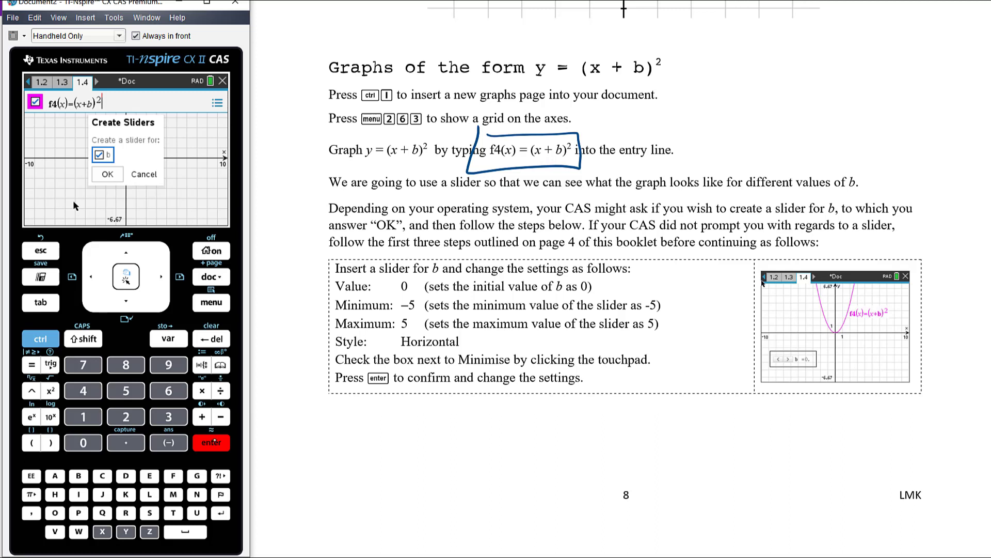
pyautogui.press('Return')
pyautogui.moveTo(82, 169); pyautogui.dragTo(205, 195)
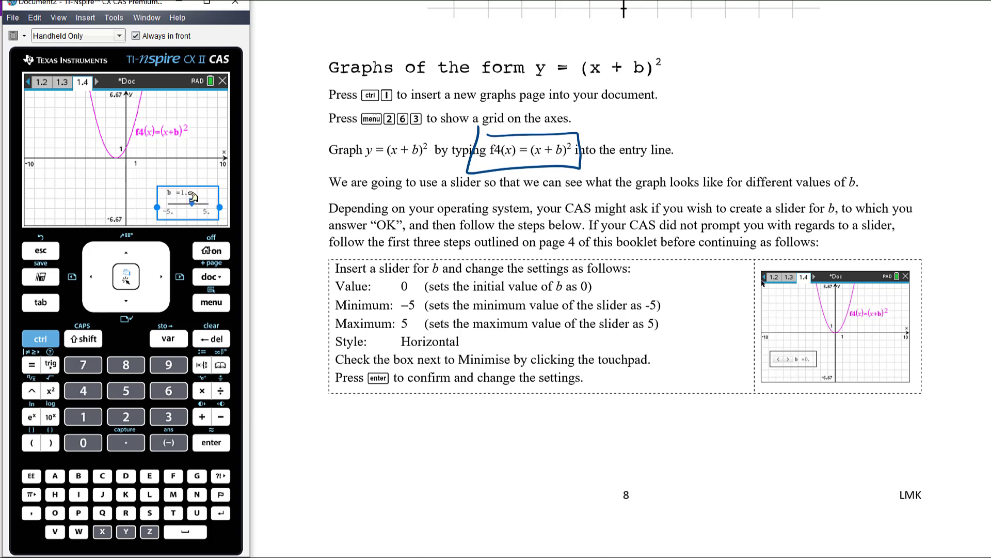
# - Set the b slider's value to 0 and make it minimized, nudging it slightly lower
pyautogui.rightClick(207, 198)
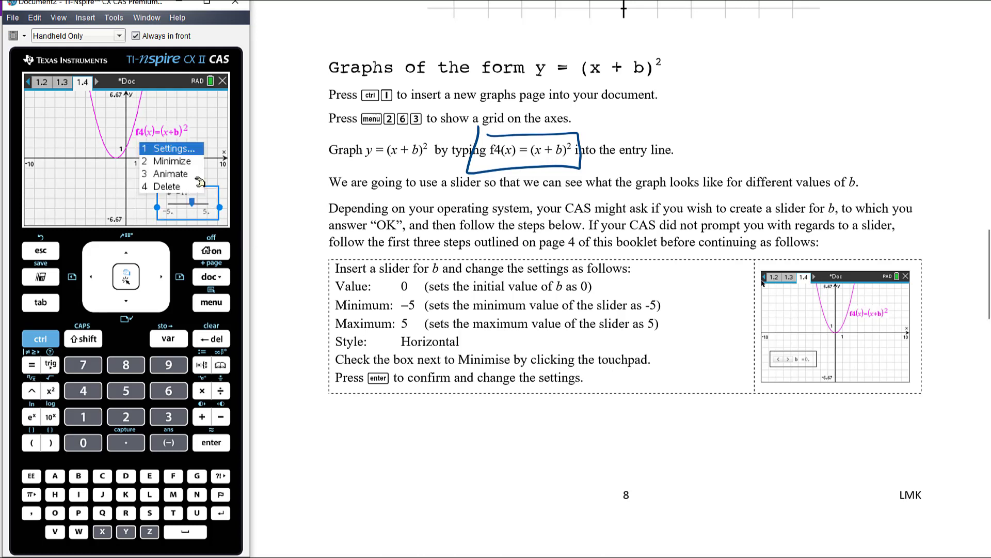
pyautogui.click(188, 149)
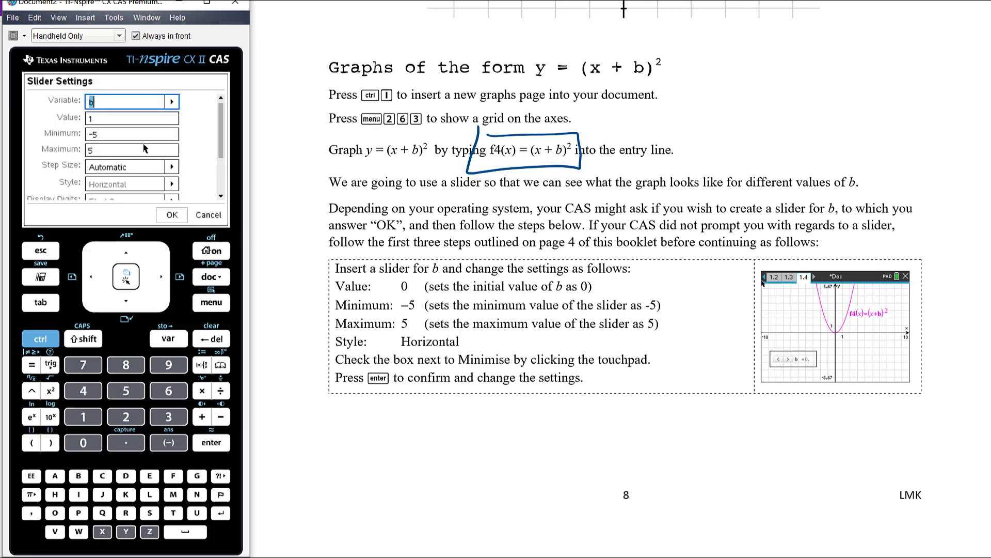
pyautogui.click(95, 119)
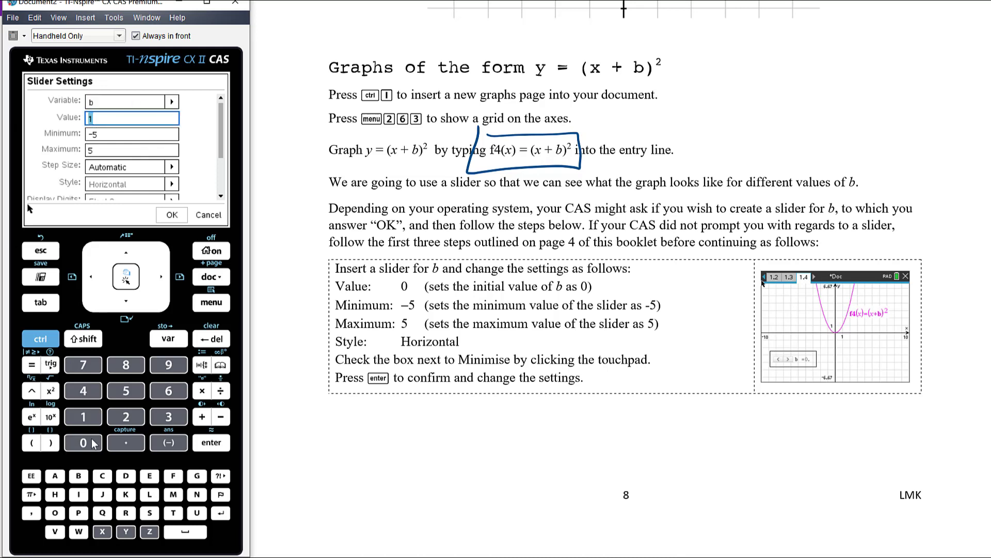
pyautogui.click(93, 442)
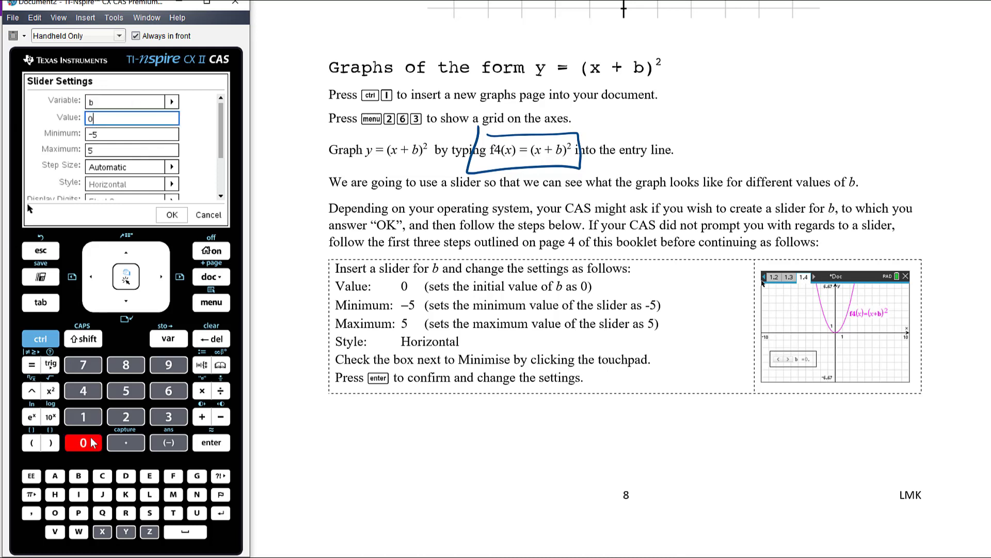
pyautogui.click(37, 302)
pyautogui.click(35, 302)
pyautogui.click(36, 302)
pyautogui.click(35, 302)
pyautogui.click(35, 302)
pyautogui.click(36, 302)
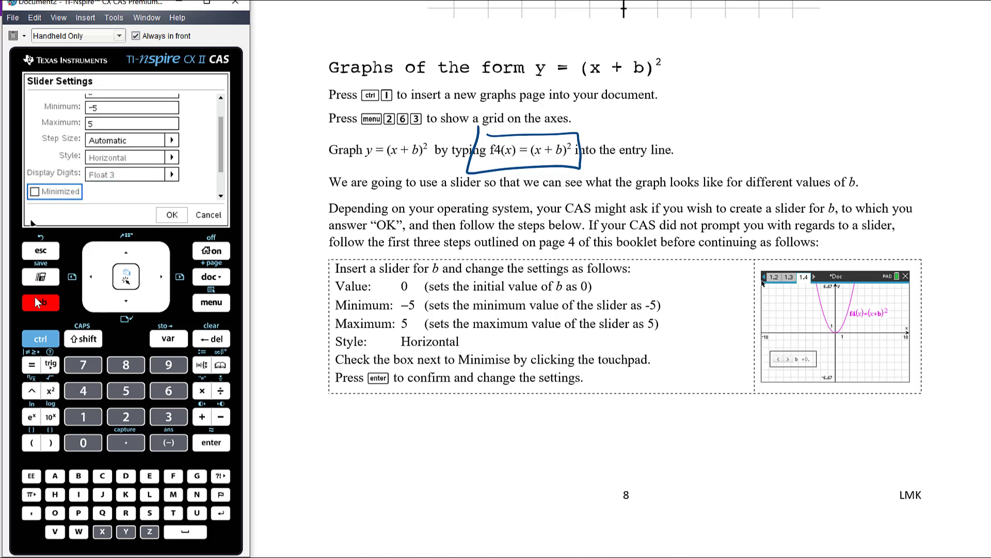
pyautogui.click(40, 192)
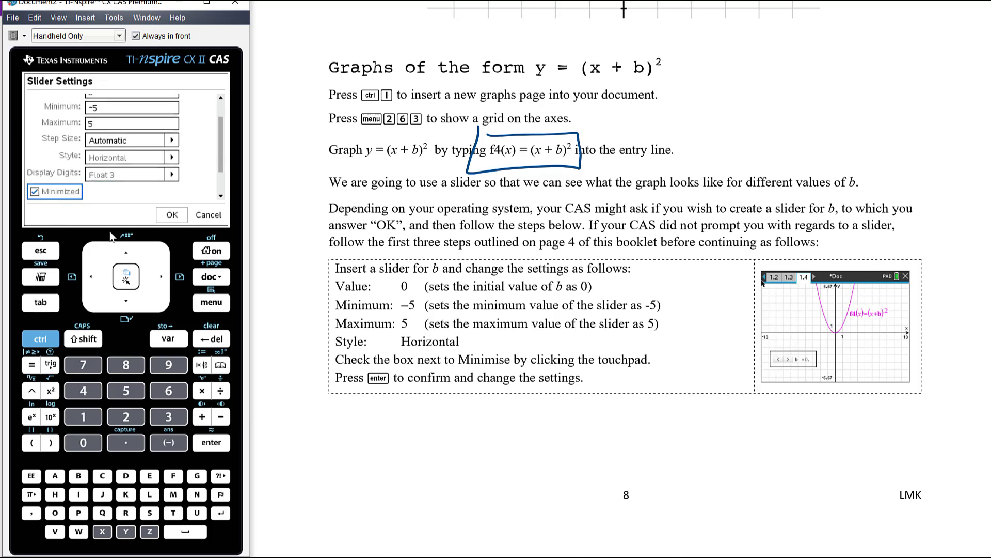
pyautogui.click(181, 217)
pyautogui.moveTo(201, 189); pyautogui.dragTo(205, 200)
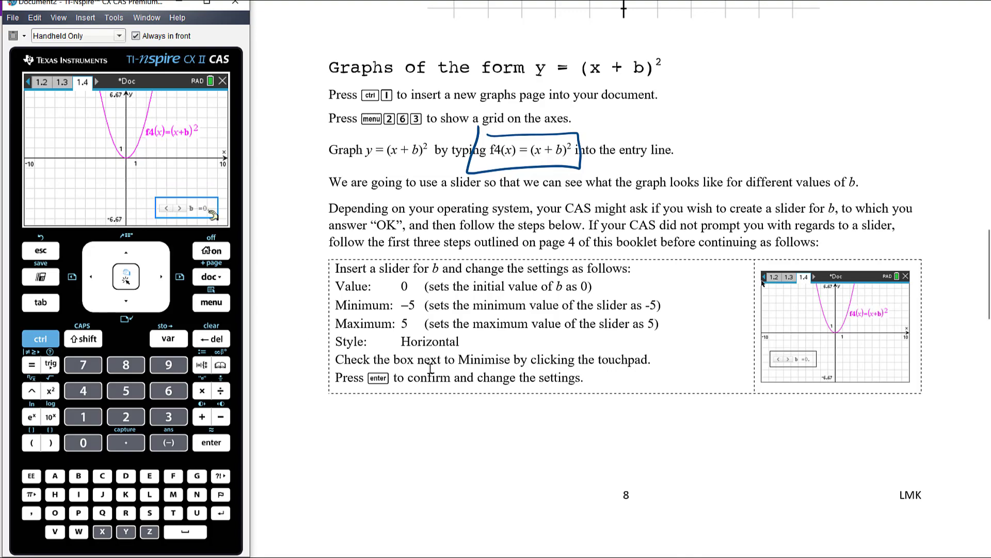
pyautogui.scroll(5, 522, 472)
pyautogui.scroll(-15, 496, 454)
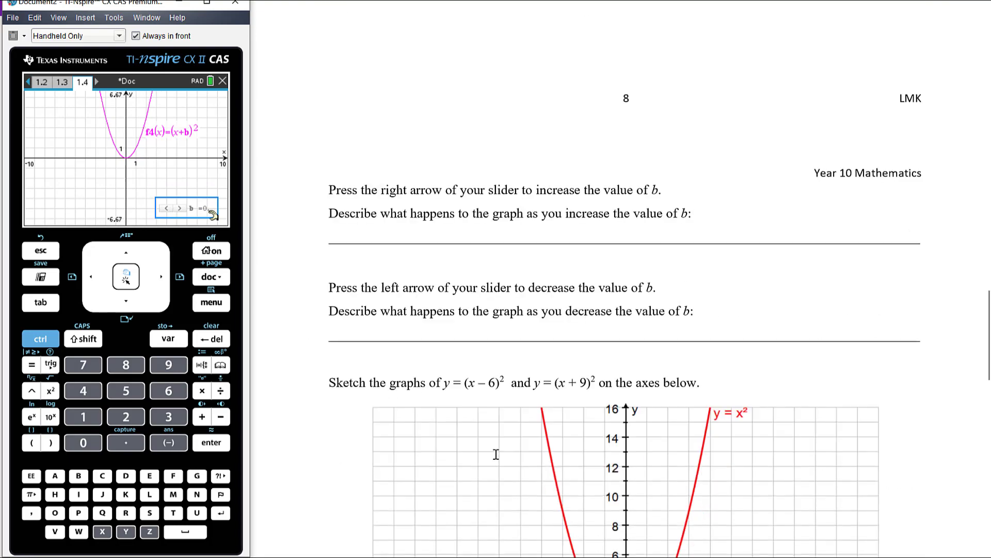
pyautogui.scroll(3, 495, 454)
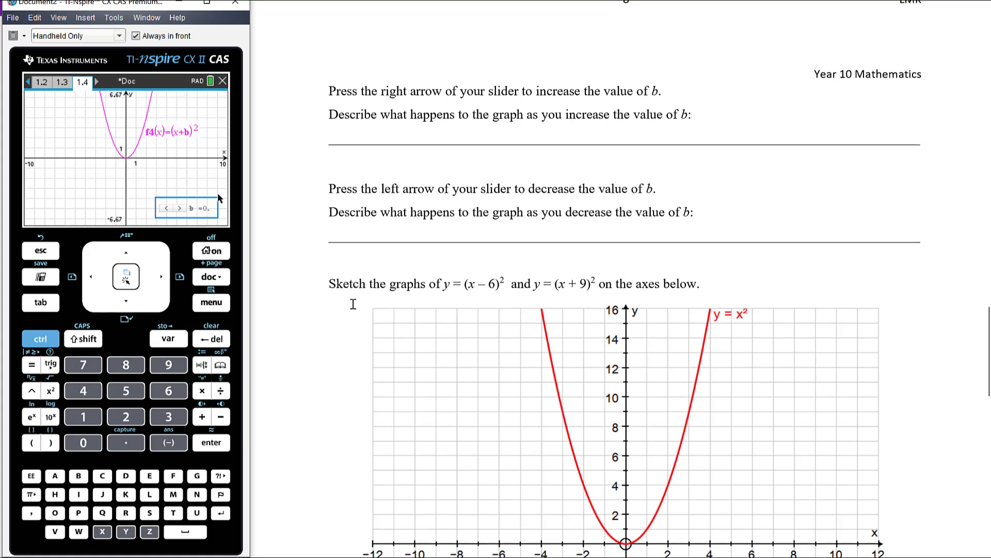
pyautogui.scroll(-3, 443, 39)
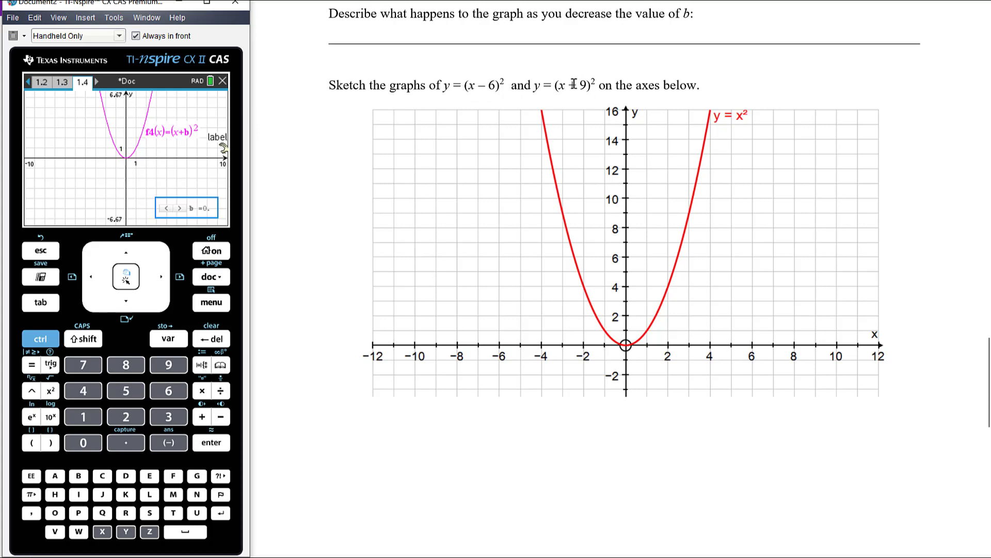
pyautogui.scroll(-6, 645, 310)
pyautogui.scroll(1, 647, 314)
pyautogui.scroll(8, 647, 313)
pyautogui.scroll(6, 628, 303)
pyautogui.scroll(10, 628, 303)
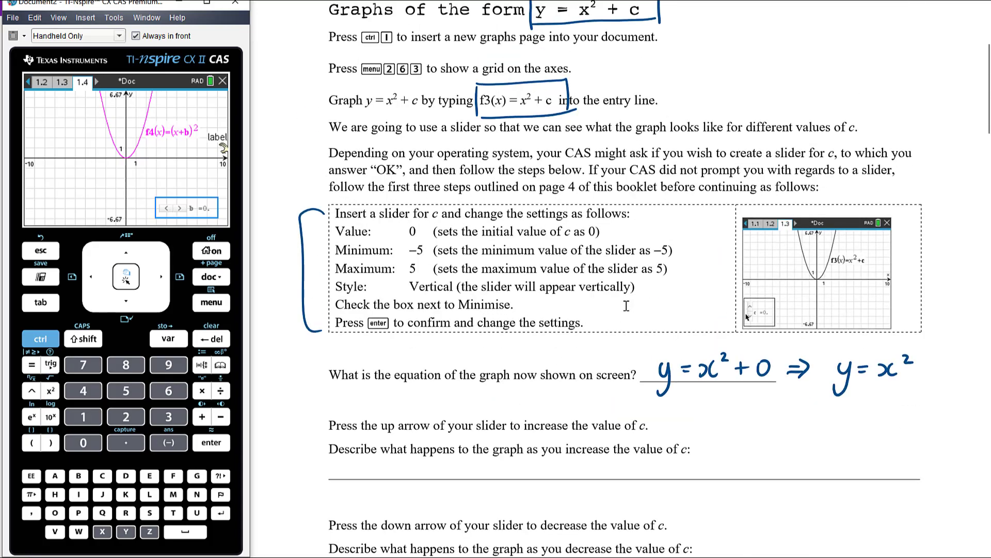
pyautogui.scroll(1, 626, 305)
pyautogui.scroll(-2, 628, 307)
pyautogui.scroll(-6, 628, 307)
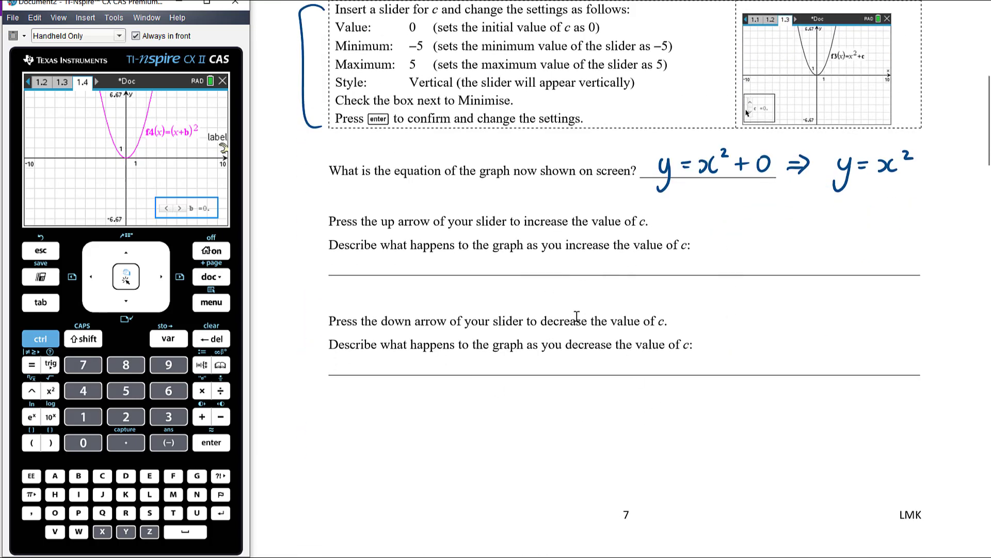
pyautogui.scroll(-6, 577, 315)
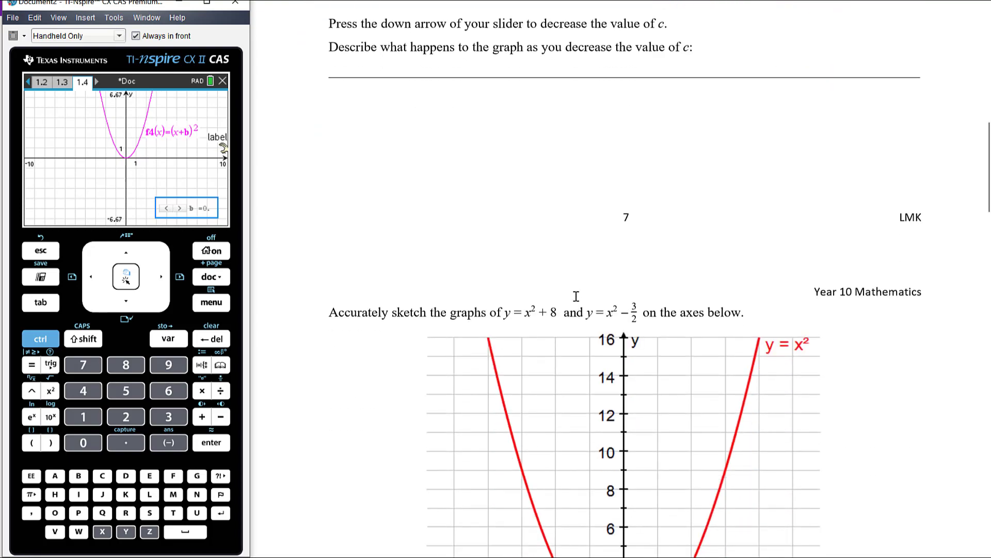
pyautogui.scroll(6, 576, 296)
pyautogui.scroll(6, 576, 297)
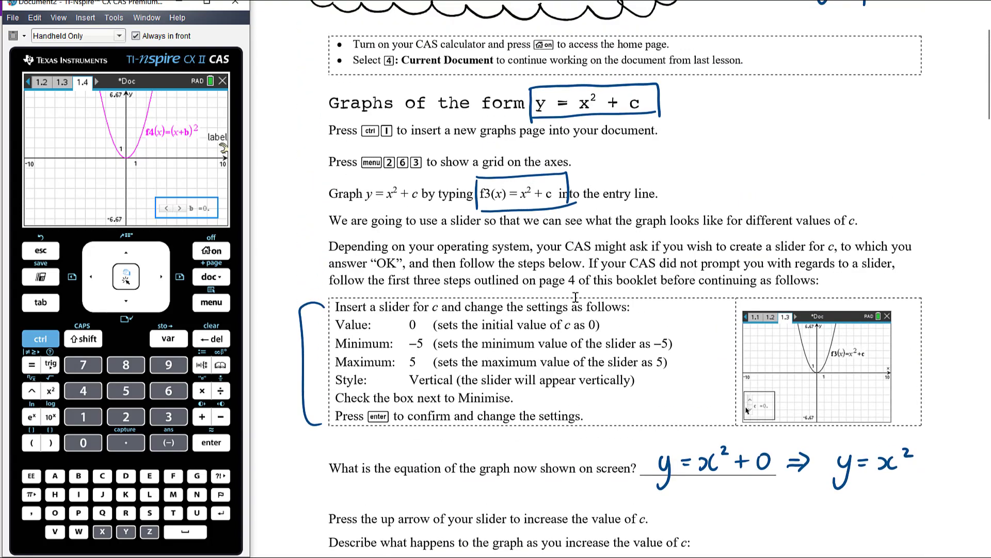
pyautogui.scroll(2, 551, 299)
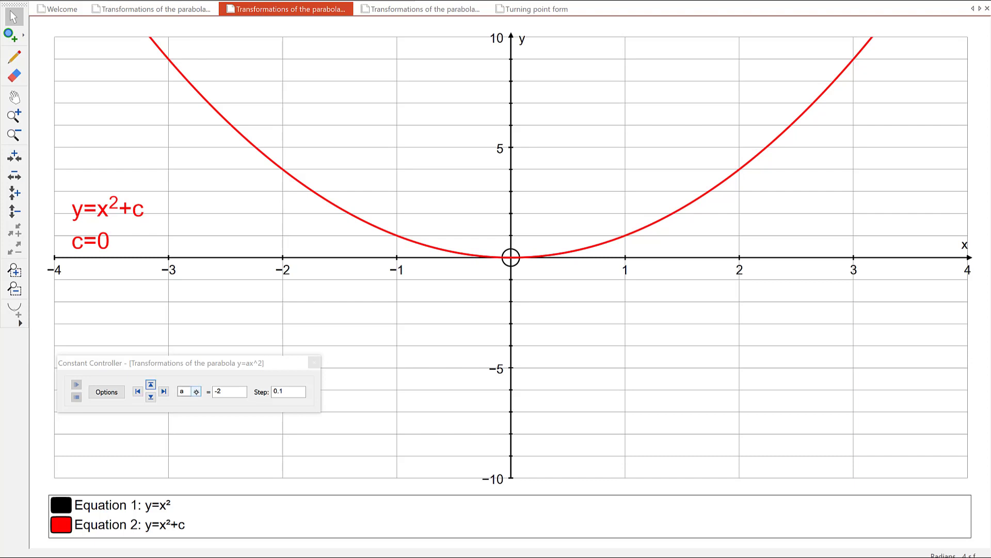
# - Close the leftover a controller and open a Constant Controller for c, moved clear of the graph
pyautogui.click(189, 391)
pyautogui.click(314, 362)
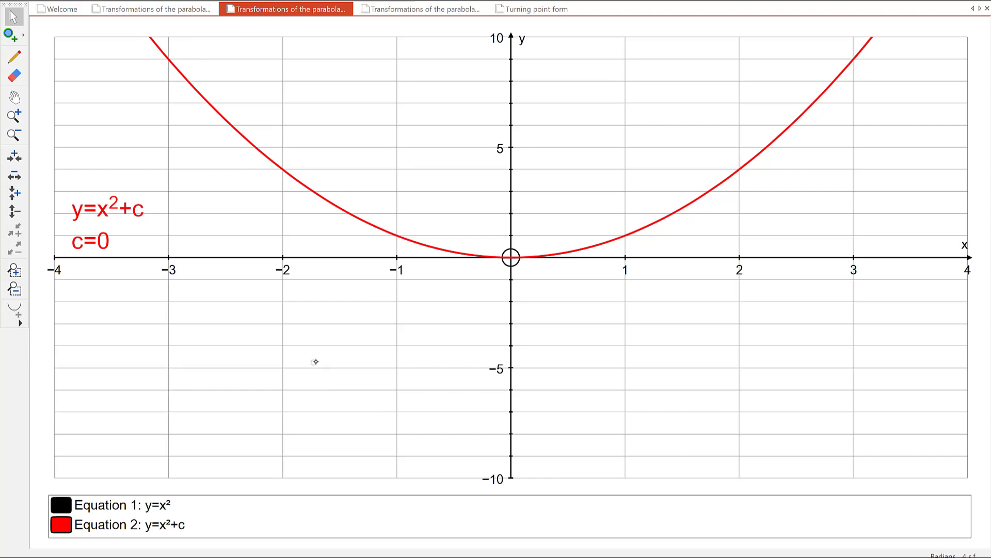
pyautogui.hotkey('ctrl', 'k')
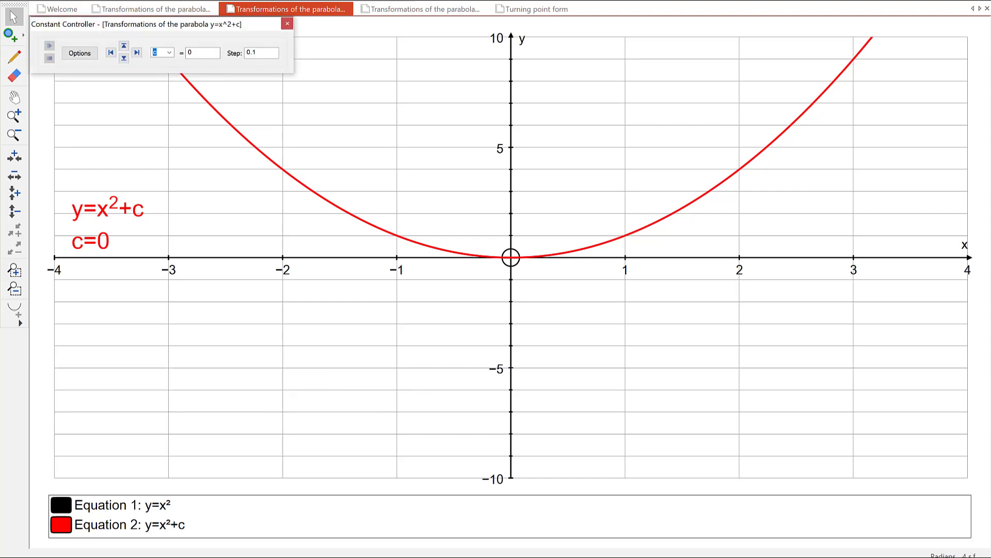
pyautogui.moveTo(159, 22); pyautogui.dragTo(192, 304)
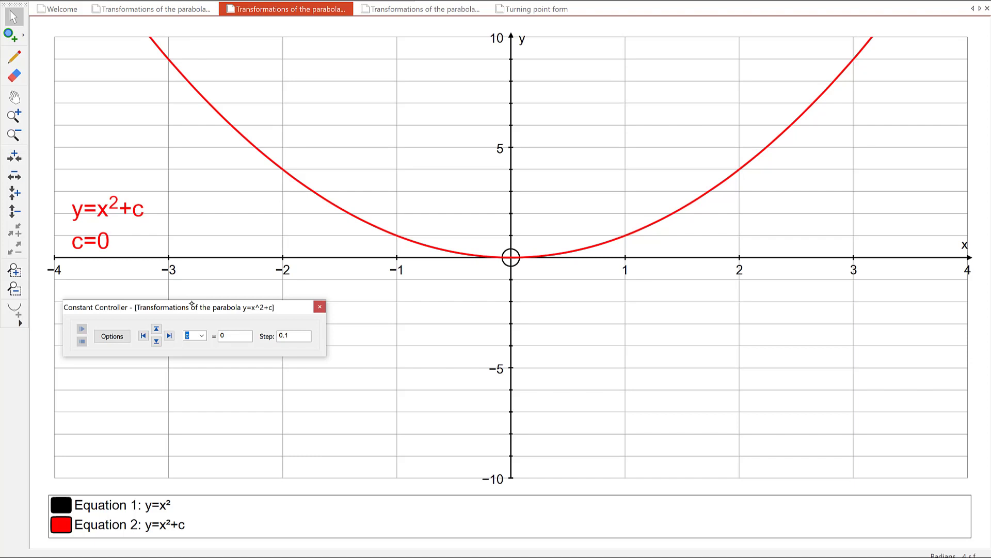
# - Step c up toward 4 and back down to 3, lifting the red parabola
pyautogui.click(156, 328)
pyautogui.click(157, 328)
pyautogui.click(157, 328)
pyautogui.click(156, 328)
pyautogui.click(156, 328)
pyautogui.click(156, 328)
pyautogui.click(157, 328)
pyautogui.click(157, 329)
pyautogui.click(156, 328)
pyautogui.click(157, 329)
pyautogui.click(157, 329)
pyautogui.click(156, 329)
pyautogui.click(156, 328)
pyautogui.click(157, 329)
pyautogui.click(156, 328)
pyautogui.click(157, 328)
pyautogui.click(157, 328)
pyautogui.click(156, 328)
pyautogui.click(157, 328)
pyautogui.click(156, 328)
pyautogui.click(154, 327)
pyautogui.click(154, 326)
pyautogui.click(154, 326)
pyautogui.click(154, 327)
pyautogui.click(153, 326)
pyautogui.click(154, 325)
pyautogui.click(153, 326)
pyautogui.click(153, 325)
pyautogui.click(153, 326)
pyautogui.click(153, 326)
pyautogui.click(153, 326)
pyautogui.click(153, 326)
pyautogui.click(156, 340)
pyautogui.click(156, 341)
pyautogui.click(157, 341)
pyautogui.click(156, 341)
pyautogui.click(157, 341)
pyautogui.click(157, 341)
pyautogui.click(157, 341)
pyautogui.click(157, 341)
pyautogui.click(157, 341)
pyautogui.click(157, 341)
pyautogui.click(157, 340)
pyautogui.click(157, 340)
pyautogui.click(157, 328)
pyautogui.click(156, 328)
pyautogui.click(157, 328)
pyautogui.click(157, 328)
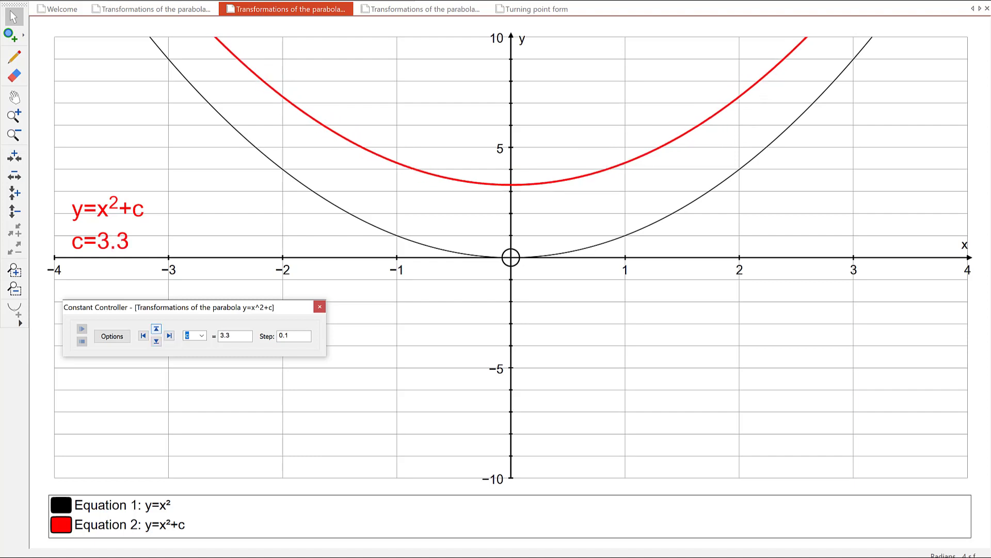
pyautogui.click(157, 341)
pyautogui.click(157, 341)
pyautogui.click(157, 341)
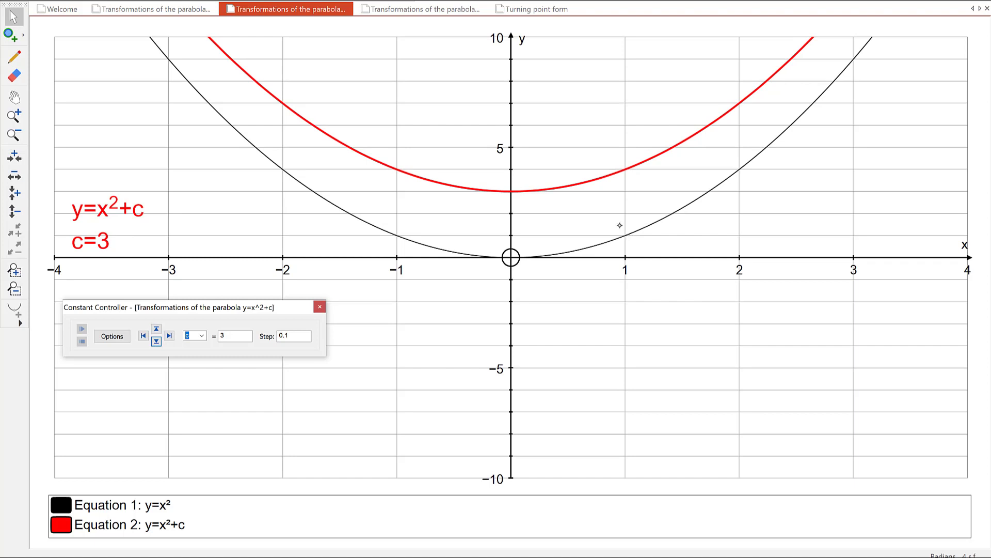
# - Draw +3 shift arrows at x=1 and from the origin to (0, 3), erasing the crossed-out x=2 annotation
pyautogui.click(14, 56)
pyautogui.moveTo(625, 235)
pyautogui.mouseDown()
pyautogui.moveTo(627, 174)
pyautogui.moveTo(636, 178)
pyautogui.mouseUp()
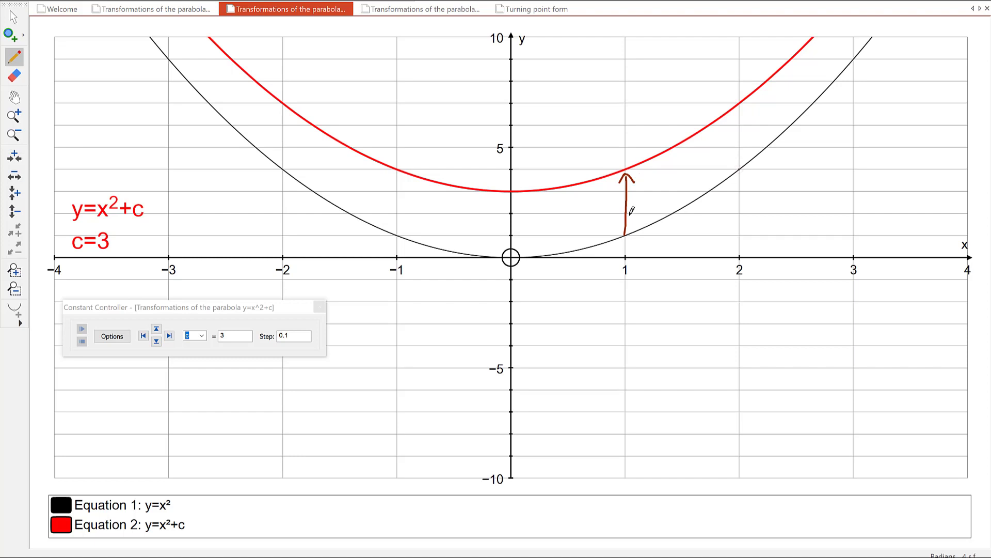
pyautogui.moveTo(635, 197)
pyautogui.mouseDown()
pyautogui.moveTo(636, 209)
pyautogui.moveTo(658, 196)
pyautogui.mouseUp()
pyautogui.moveTo(739, 170)
pyautogui.mouseDown()
pyautogui.moveTo(740, 106)
pyautogui.moveTo(755, 138)
pyautogui.moveTo(764, 133)
pyautogui.mouseUp()
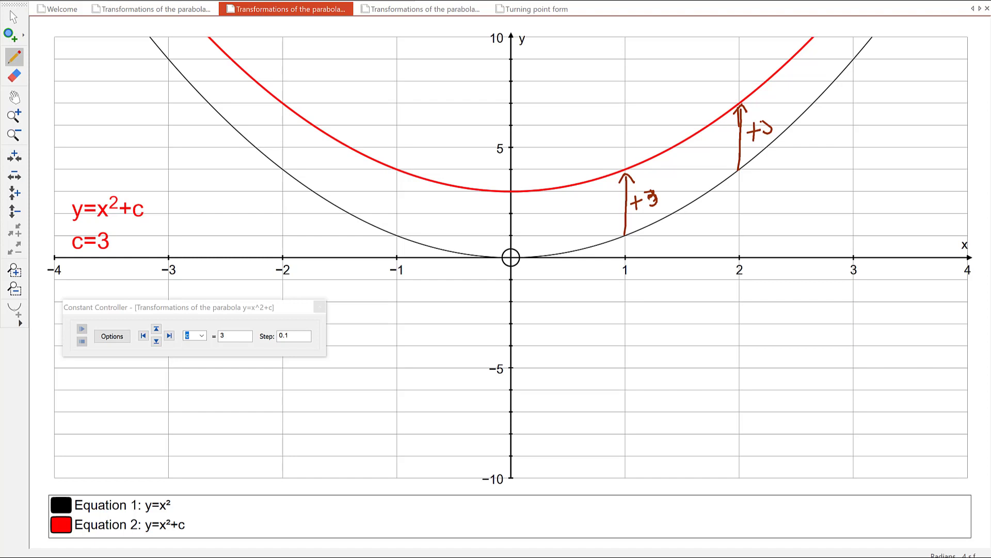
pyautogui.moveTo(510, 257)
pyautogui.mouseDown()
pyautogui.moveTo(512, 196)
pyautogui.moveTo(536, 219)
pyautogui.moveTo(530, 229)
pyautogui.moveTo(554, 207)
pyautogui.moveTo(547, 219)
pyautogui.mouseUp()
pyautogui.moveTo(733, 146); pyautogui.dragTo(771, 106)
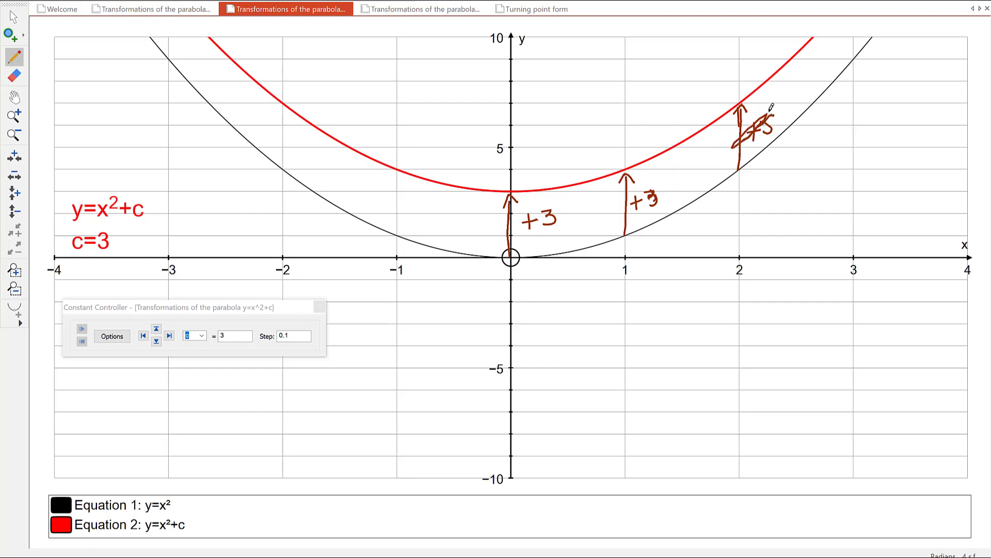
pyautogui.click(14, 76)
pyautogui.moveTo(731, 145)
pyautogui.mouseDown()
pyautogui.moveTo(753, 117)
pyautogui.moveTo(757, 137)
pyautogui.moveTo(745, 129)
pyautogui.moveTo(751, 110)
pyautogui.moveTo(741, 122)
pyautogui.moveTo(768, 127)
pyautogui.moveTo(761, 121)
pyautogui.moveTo(623, 219)
pyautogui.moveTo(628, 185)
pyautogui.moveTo(520, 232)
pyautogui.moveTo(511, 231)
pyautogui.moveTo(509, 208)
pyautogui.mouseUp()
# - Step c up to 3.9 with the Constant Controller, then back down to 3.5
pyautogui.click(156, 328)
pyautogui.click(156, 328)
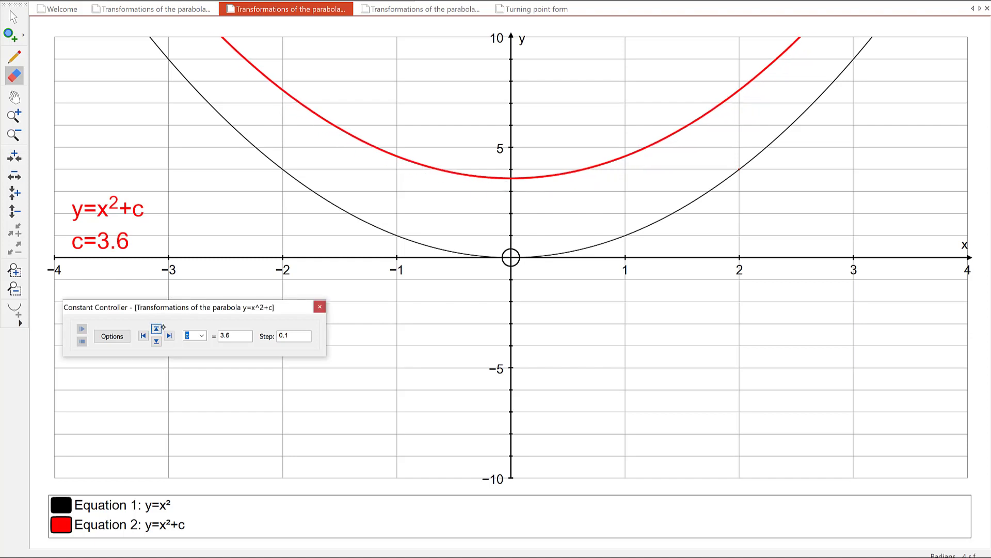
pyautogui.click(156, 328)
pyautogui.click(156, 328)
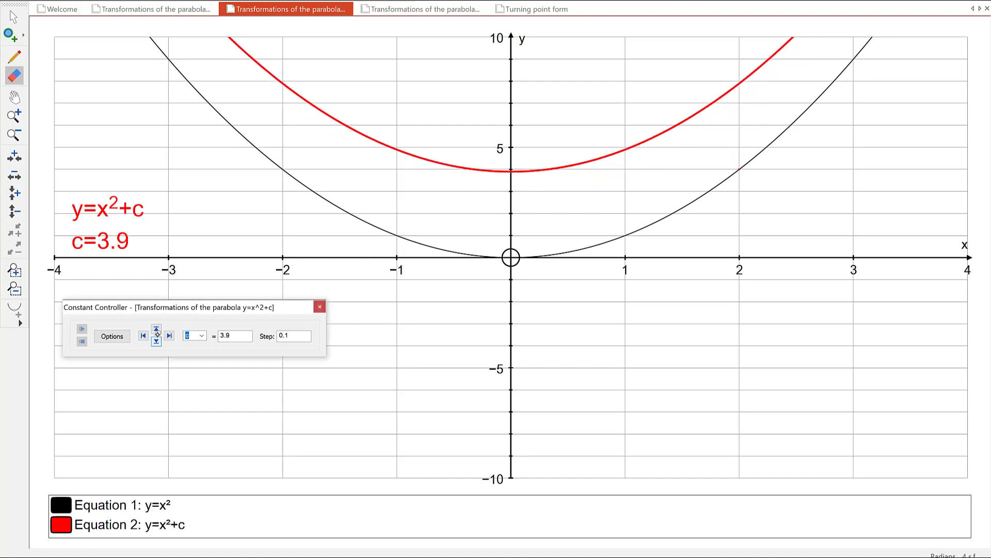
pyautogui.click(157, 340)
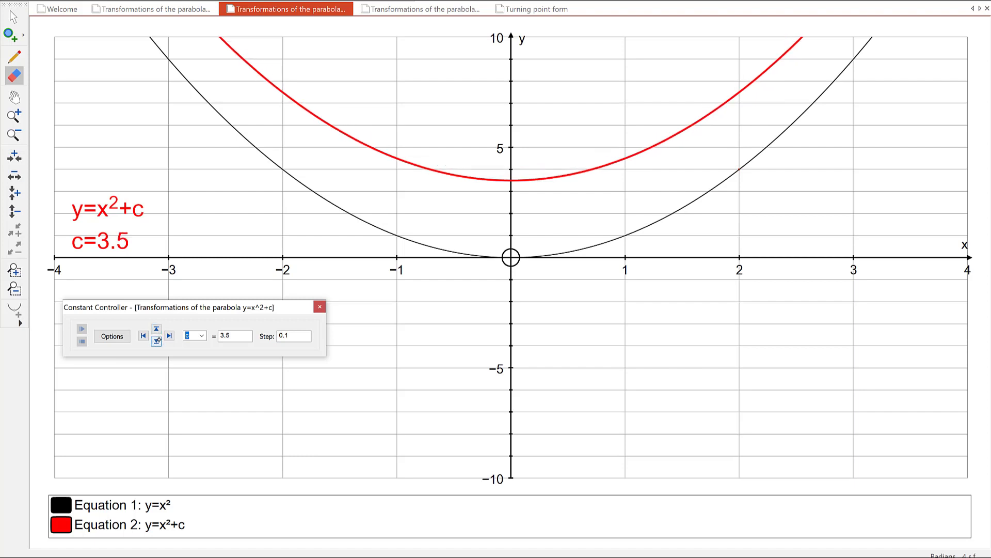
# - Lower c back to 0 so the red parabola coincides with y=x²
pyautogui.click(156, 340)
pyautogui.click(156, 340)
pyautogui.click(156, 340)
pyautogui.click(156, 340)
pyautogui.click(156, 340)
pyautogui.click(156, 341)
pyautogui.click(156, 340)
pyautogui.click(157, 341)
pyautogui.click(157, 340)
pyautogui.click(157, 340)
pyautogui.click(156, 341)
pyautogui.click(158, 341)
pyautogui.click(156, 341)
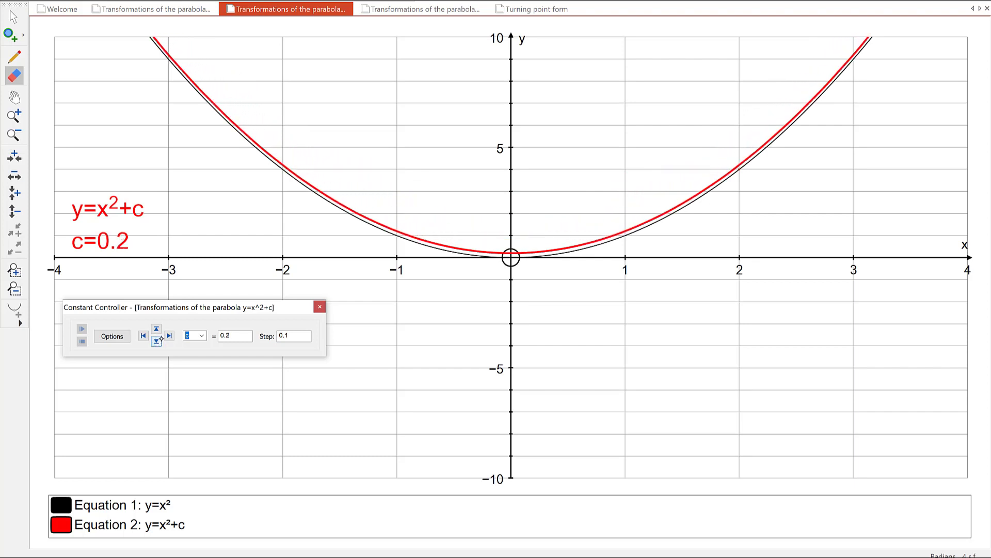
pyautogui.click(157, 340)
pyautogui.click(158, 341)
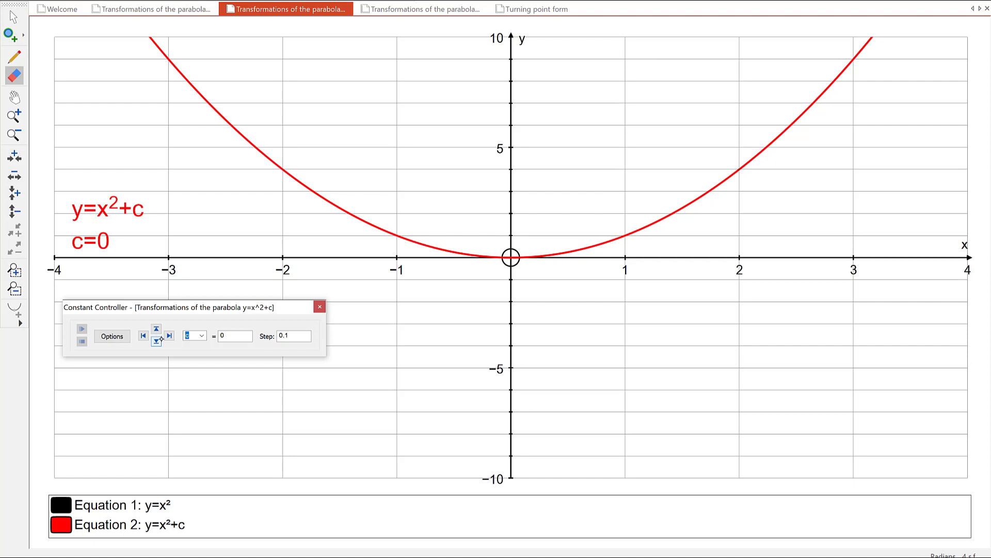
# - Make c negative and keep lowering it until c reads −2
pyautogui.click(157, 340)
pyautogui.click(157, 340)
pyautogui.click(157, 340)
pyautogui.click(158, 340)
pyautogui.click(158, 340)
pyautogui.click(157, 340)
pyautogui.click(158, 340)
pyautogui.click(158, 340)
pyautogui.click(157, 341)
pyautogui.click(158, 340)
pyautogui.click(157, 341)
pyautogui.click(157, 340)
pyautogui.click(157, 340)
pyautogui.click(157, 340)
pyautogui.click(157, 340)
pyautogui.click(157, 341)
pyautogui.click(157, 340)
pyautogui.click(157, 340)
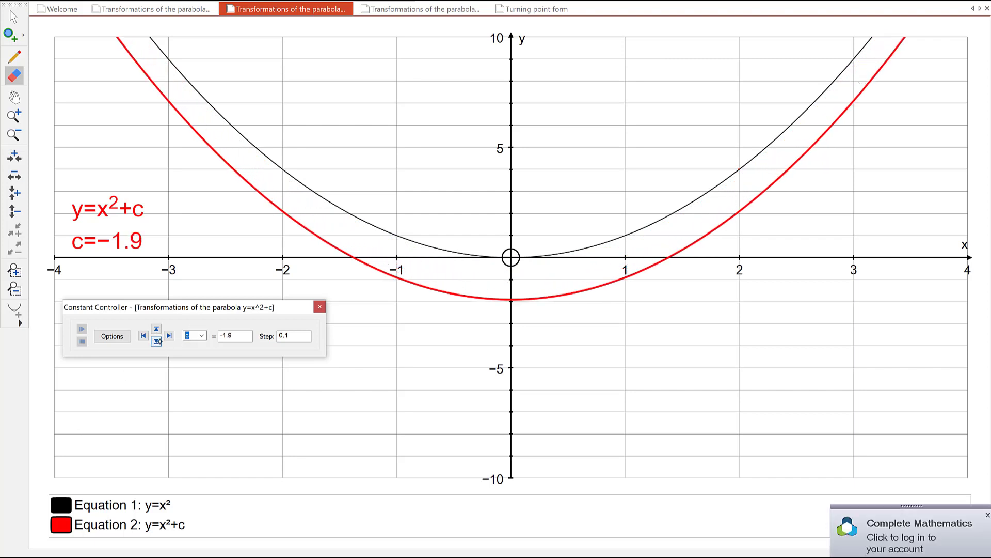
pyautogui.click(157, 340)
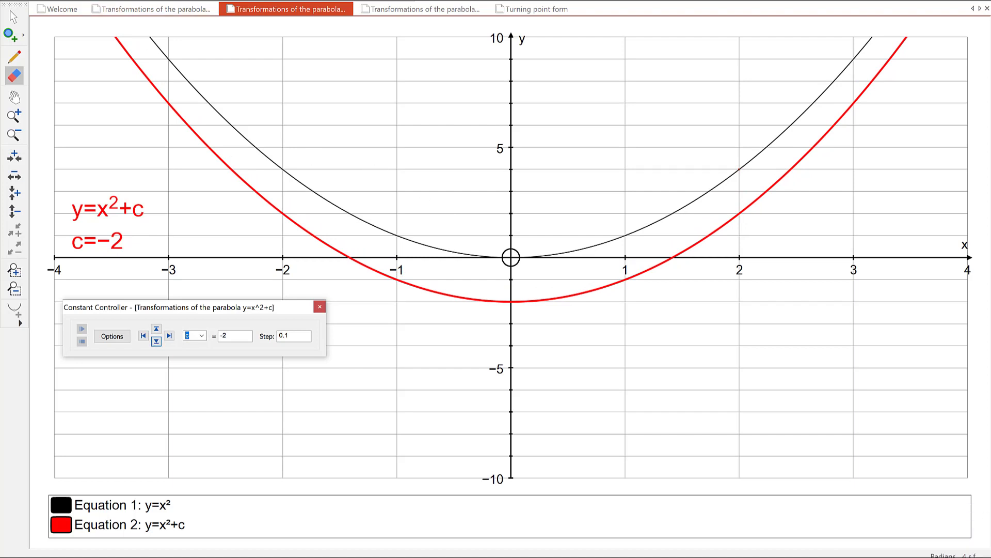
pyautogui.click(15, 55)
# - Draw downward arrows labelled −2 from y=x² to the red parabola at x=0 and x=1
pyautogui.moveTo(513, 264); pyautogui.dragTo(514, 302)
pyautogui.moveTo(538, 270); pyautogui.dragTo(553, 282)
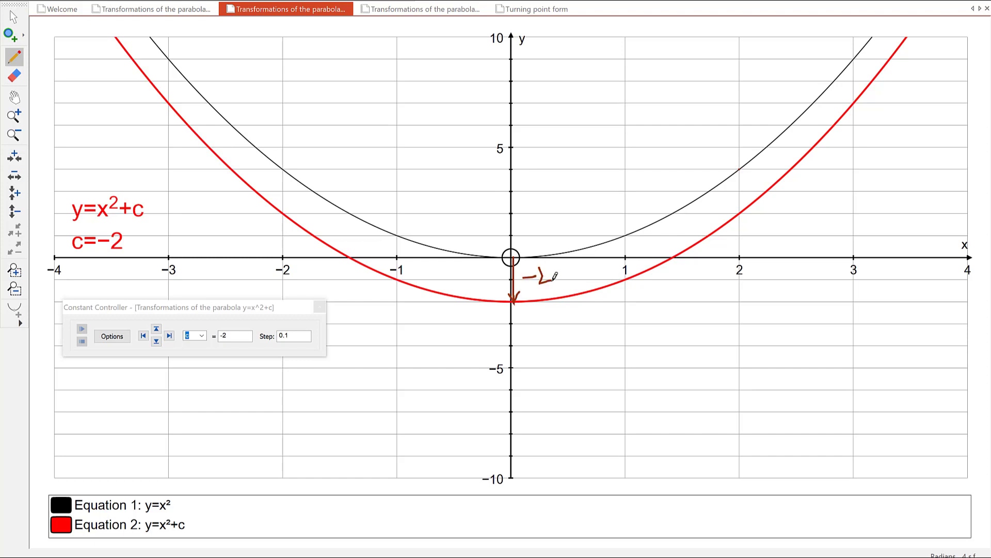
pyautogui.moveTo(626, 235)
pyautogui.mouseDown()
pyautogui.moveTo(623, 272)
pyautogui.moveTo(643, 246)
pyautogui.mouseUp()
pyautogui.moveTo(646, 242); pyautogui.dragTo(659, 246)
# - Mark points on y=x² at x=2 and x=3, and draw a downward arrow at x=3
pyautogui.click(740, 168)
pyautogui.click(855, 59)
pyautogui.moveTo(854, 59); pyautogui.dragTo(853, 101)
pyautogui.moveTo(854, 101); pyautogui.dragTo(858, 92)
pyautogui.moveTo(846, 343); pyautogui.dragTo(847, 357)
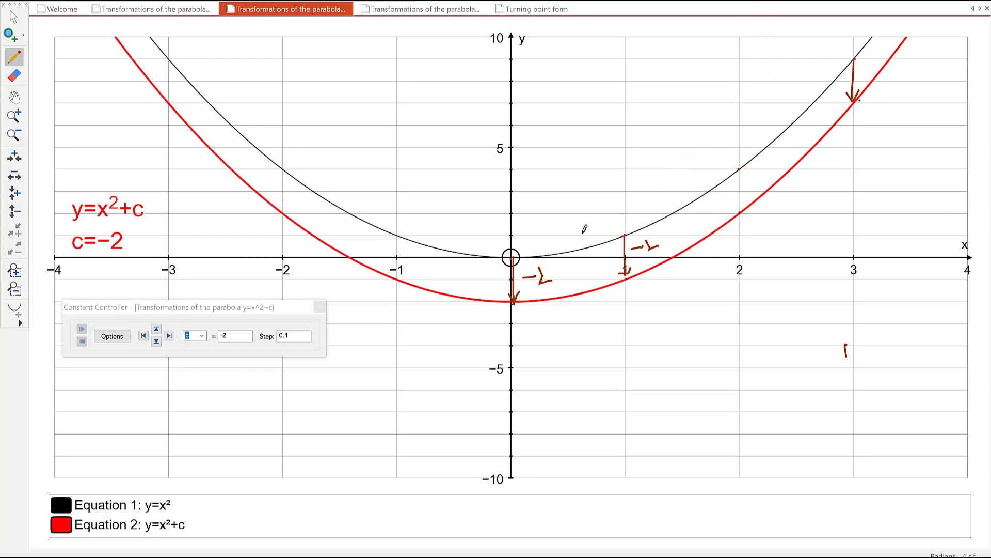
# - Sketch a steeper parabola with up-arrows from y=x², then erase it
pyautogui.moveTo(511, 256)
pyautogui.mouseDown()
pyautogui.moveTo(551, 245)
pyautogui.moveTo(712, 112)
pyautogui.moveTo(750, 28)
pyautogui.mouseUp()
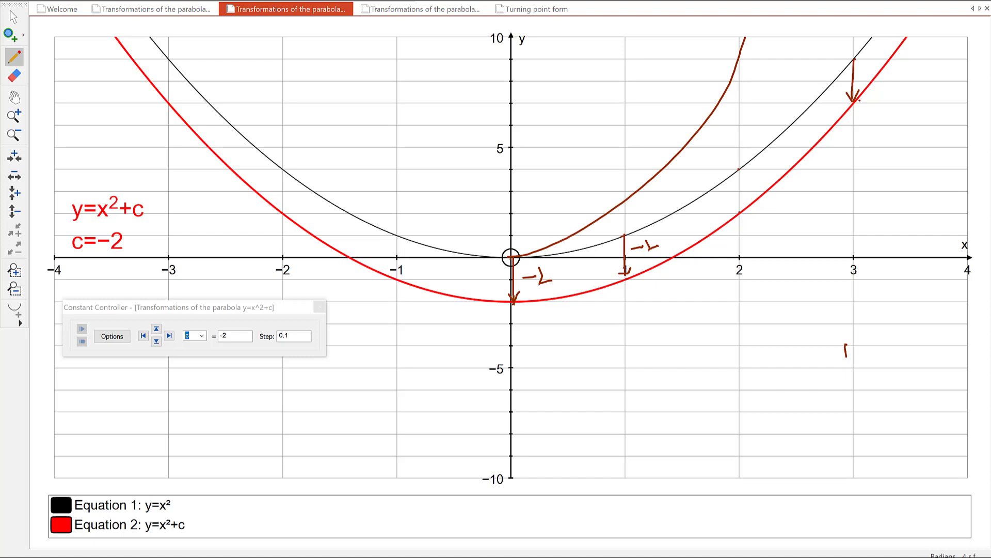
pyautogui.moveTo(739, 164)
pyautogui.mouseDown()
pyautogui.moveTo(742, 59)
pyautogui.moveTo(754, 75)
pyautogui.mouseUp()
pyautogui.moveTo(623, 235)
pyautogui.mouseDown()
pyautogui.moveTo(620, 208)
pyautogui.moveTo(626, 213)
pyautogui.mouseUp()
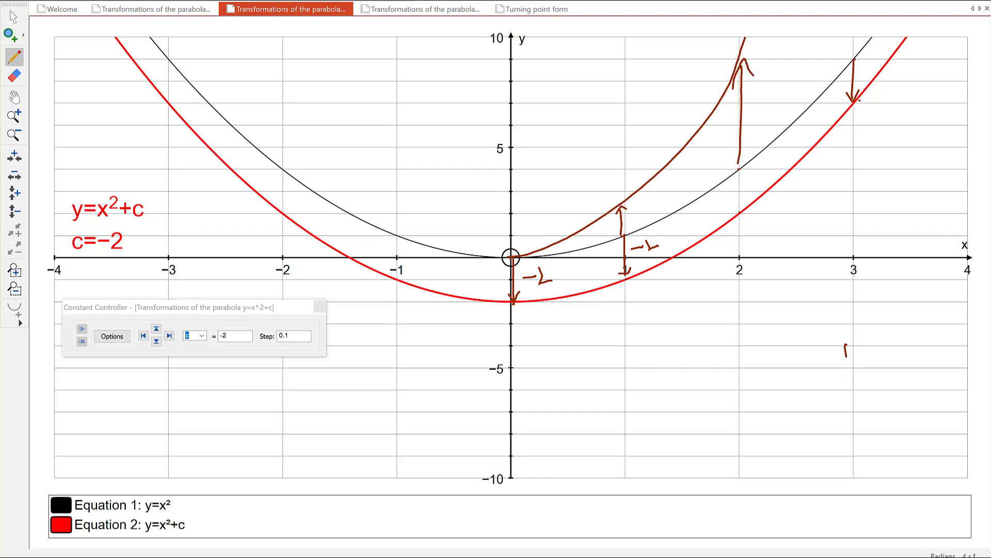
pyautogui.moveTo(779, 60); pyautogui.dragTo(709, 88)
pyautogui.click(14, 75)
pyautogui.moveTo(776, 64)
pyautogui.mouseDown()
pyautogui.moveTo(732, 79)
pyautogui.moveTo(709, 124)
pyautogui.mouseUp()
pyautogui.moveTo(621, 209); pyautogui.dragTo(629, 210)
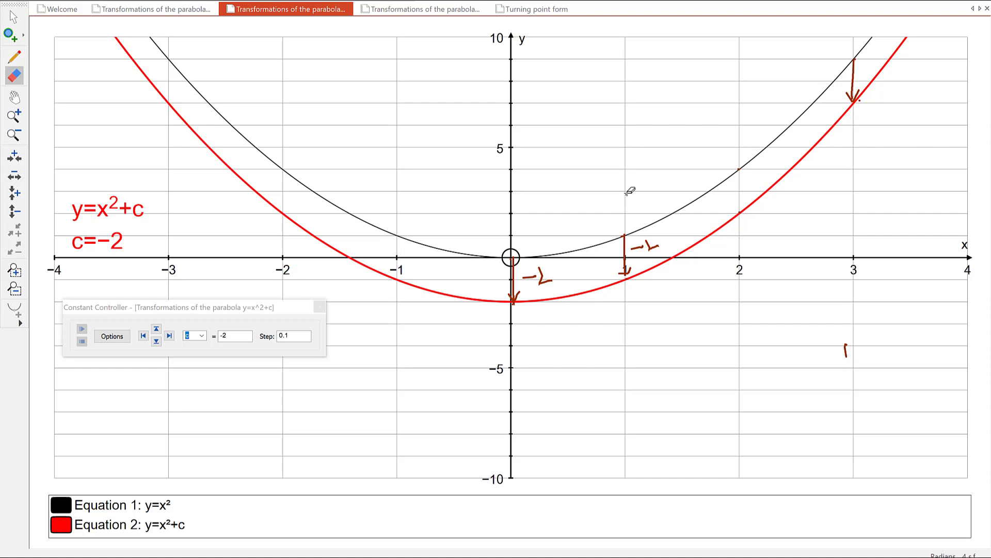
# - Go to the y=(x+b)² page, close the leftover c controller, and move the b controller below the x-axis
pyautogui.click(428, 8)
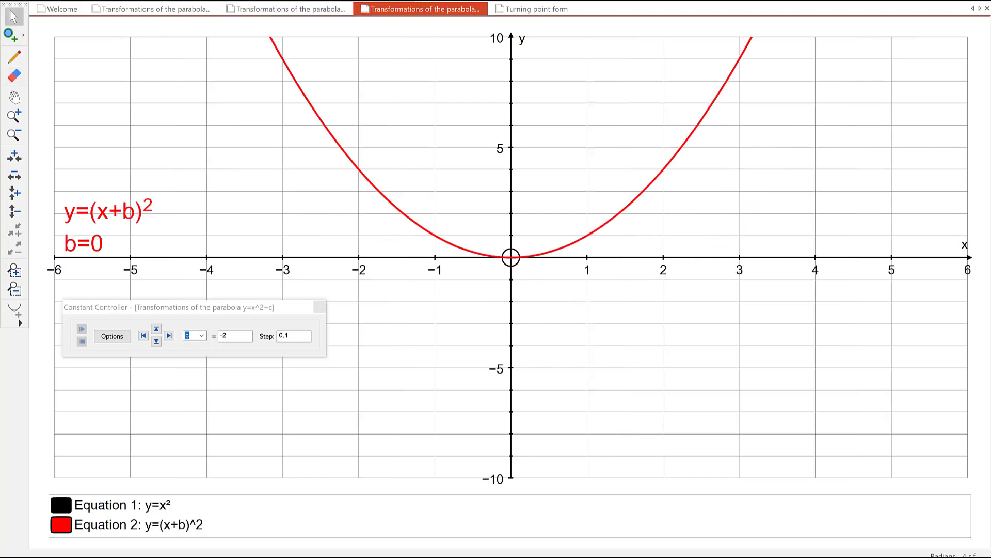
pyautogui.click(320, 306)
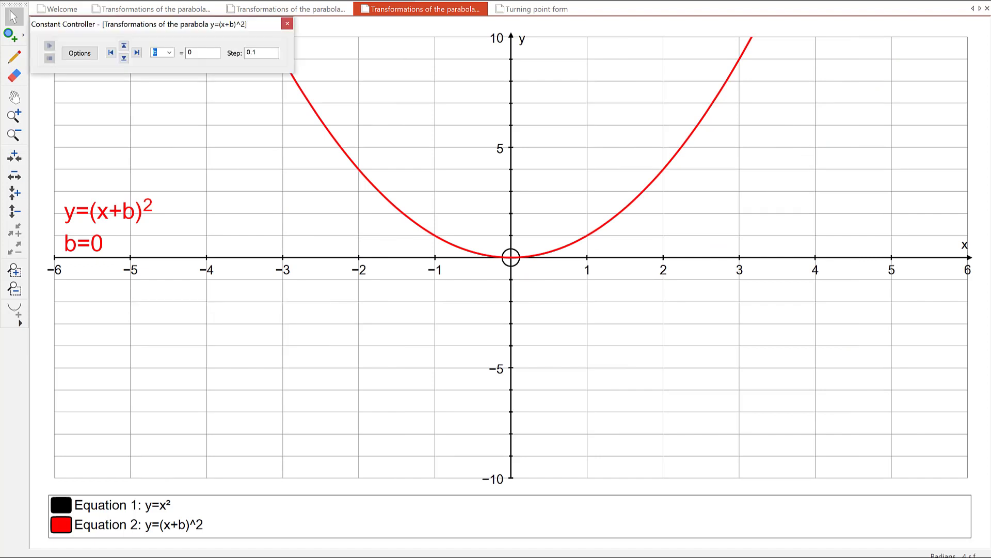
pyautogui.moveTo(169, 24); pyautogui.dragTo(204, 298)
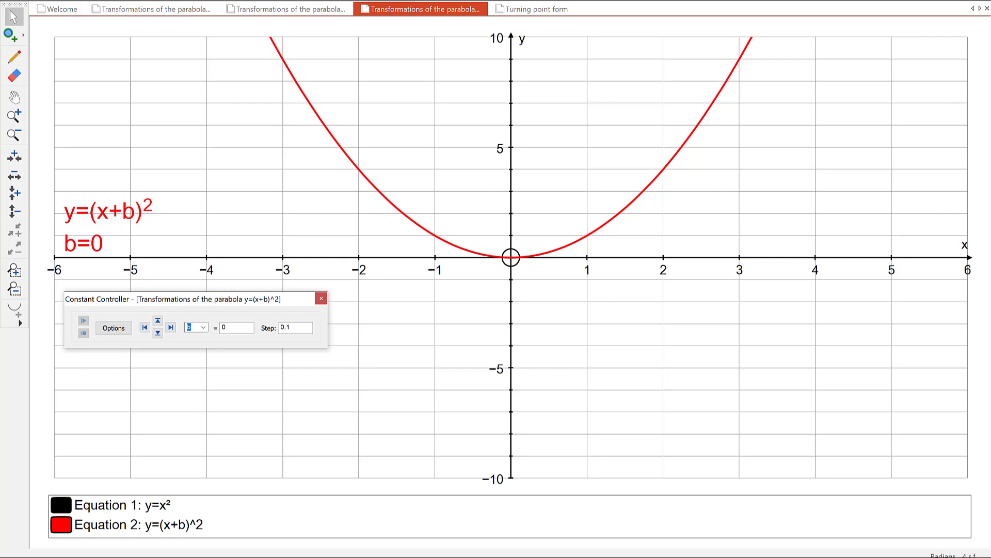
# - Step b up to 2 so the red parabola shifts 2 units left
pyautogui.click(158, 320)
pyautogui.click(158, 321)
pyautogui.click(158, 320)
pyautogui.click(158, 320)
pyautogui.click(159, 320)
pyautogui.click(159, 320)
pyautogui.click(158, 320)
pyautogui.click(158, 320)
pyautogui.click(158, 319)
pyautogui.click(158, 319)
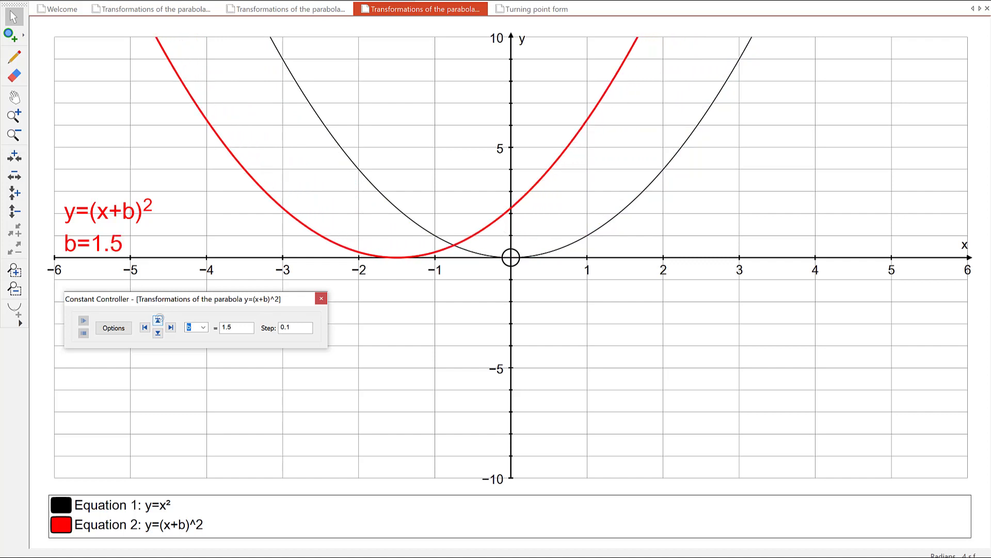
pyautogui.click(159, 320)
pyautogui.click(159, 319)
pyautogui.click(159, 319)
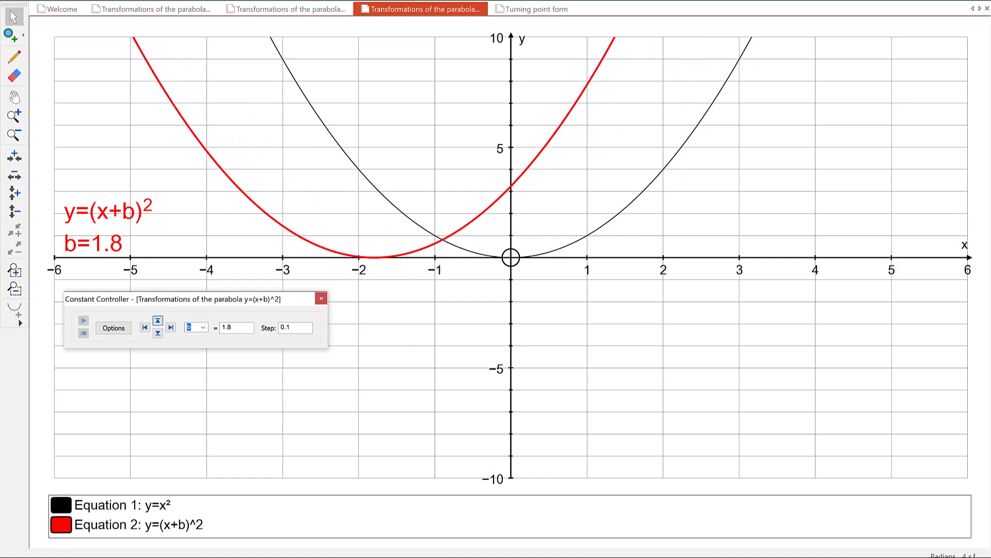
pyautogui.click(159, 320)
pyautogui.click(159, 320)
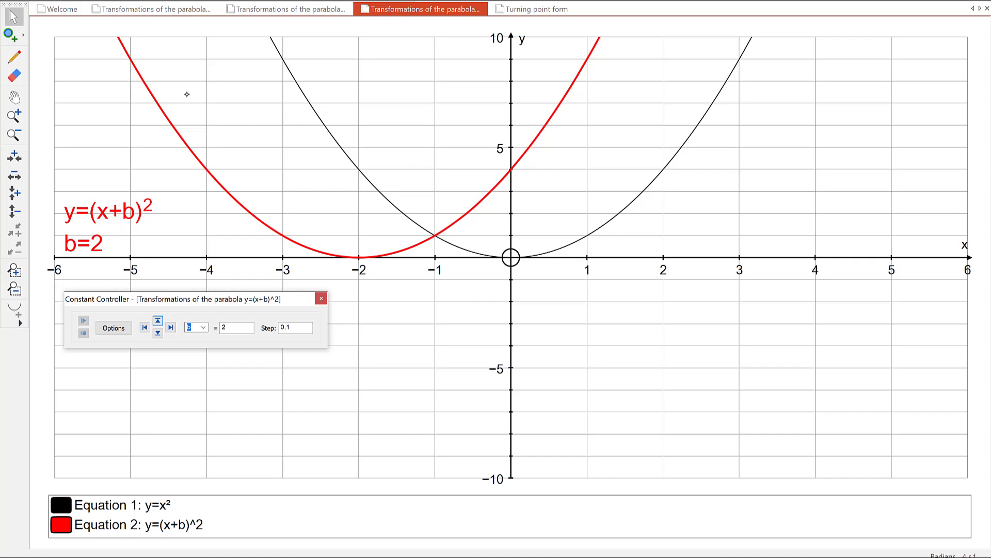
pyautogui.click(514, 259)
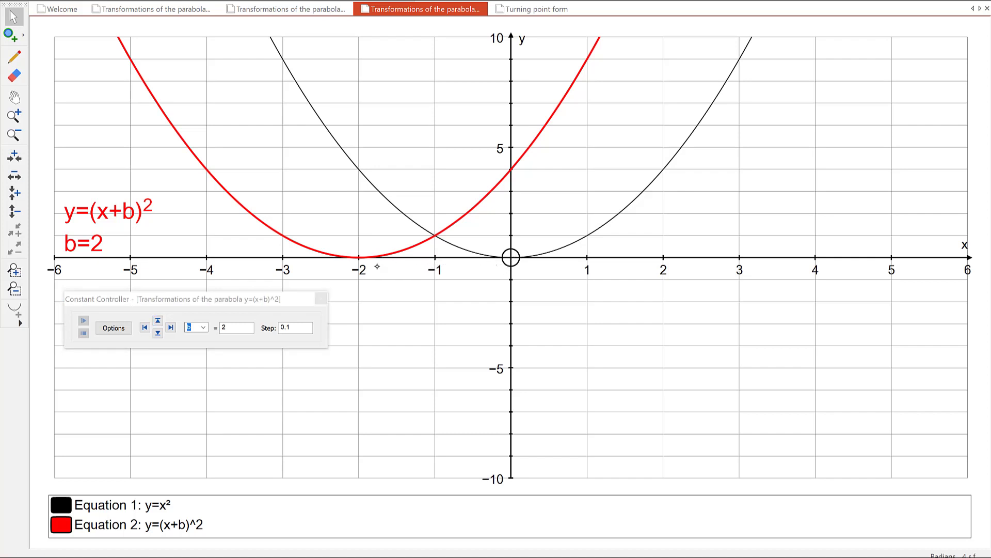
pyautogui.click(14, 56)
# - Draw an arrow from the origin left to −2, circle +b, and write a × x² below
pyautogui.moveTo(506, 265)
pyautogui.mouseDown()
pyautogui.moveTo(371, 267)
pyautogui.moveTo(380, 275)
pyautogui.mouseUp()
pyautogui.moveTo(126, 192)
pyautogui.mouseDown()
pyautogui.moveTo(112, 217)
pyautogui.moveTo(137, 210)
pyautogui.moveTo(123, 195)
pyautogui.moveTo(111, 215)
pyautogui.moveTo(136, 214)
pyautogui.moveTo(122, 193)
pyautogui.mouseUp()
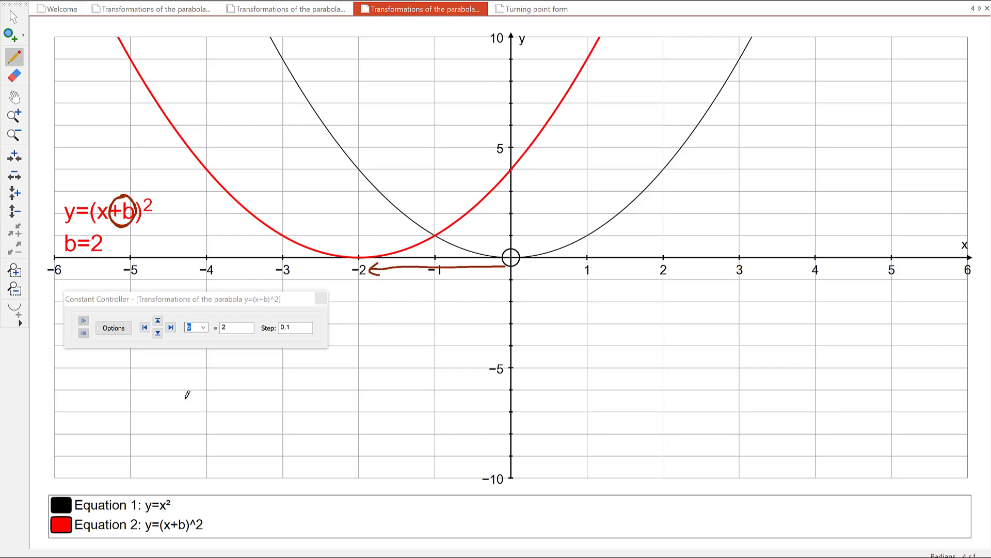
pyautogui.moveTo(190, 392)
pyautogui.mouseDown()
pyautogui.moveTo(196, 410)
pyautogui.moveTo(223, 411)
pyautogui.mouseUp()
pyautogui.moveTo(246, 391)
pyautogui.mouseDown()
pyautogui.moveTo(243, 412)
pyautogui.moveTo(272, 397)
pyautogui.mouseUp()
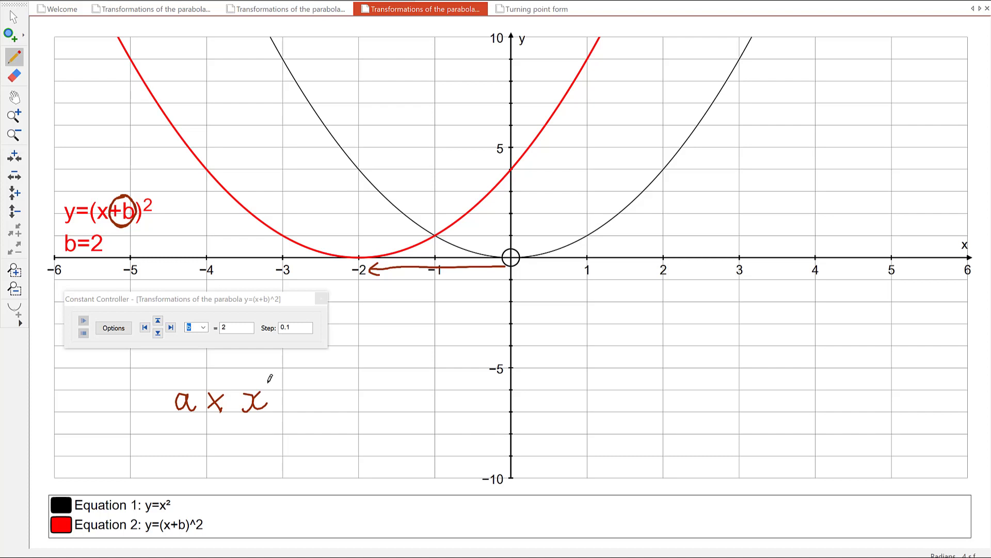
pyautogui.moveTo(267, 378); pyautogui.dragTo(284, 381)
# - Write x² + c on the next line and circle the x² terms
pyautogui.moveTo(176, 447); pyautogui.dragTo(175, 468)
pyautogui.moveTo(203, 444)
pyautogui.mouseDown()
pyautogui.moveTo(189, 455)
pyautogui.moveTo(202, 465)
pyautogui.mouseUp()
pyautogui.moveTo(205, 435)
pyautogui.mouseDown()
pyautogui.moveTo(205, 448)
pyautogui.moveTo(253, 468)
pyautogui.mouseUp()
pyautogui.moveTo(245, 451); pyautogui.dragTo(300, 461)
pyautogui.moveTo(227, 431)
pyautogui.mouseDown()
pyautogui.moveTo(202, 487)
pyautogui.moveTo(197, 415)
pyautogui.mouseUp()
pyautogui.moveTo(278, 362)
pyautogui.mouseDown()
pyautogui.moveTo(299, 368)
pyautogui.moveTo(263, 365)
pyautogui.mouseUp()
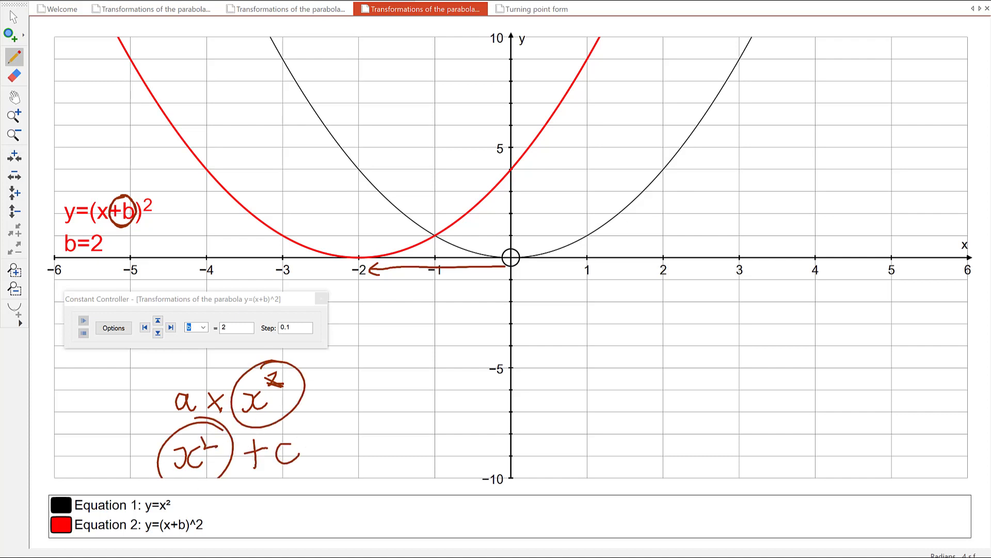
# - Handwrite (x+b)² beside the other expressions
pyautogui.moveTo(403, 417); pyautogui.dragTo(403, 465)
pyautogui.moveTo(479, 415)
pyautogui.mouseDown()
pyautogui.moveTo(478, 461)
pyautogui.moveTo(494, 409)
pyautogui.moveTo(500, 414)
pyautogui.mouseUp()
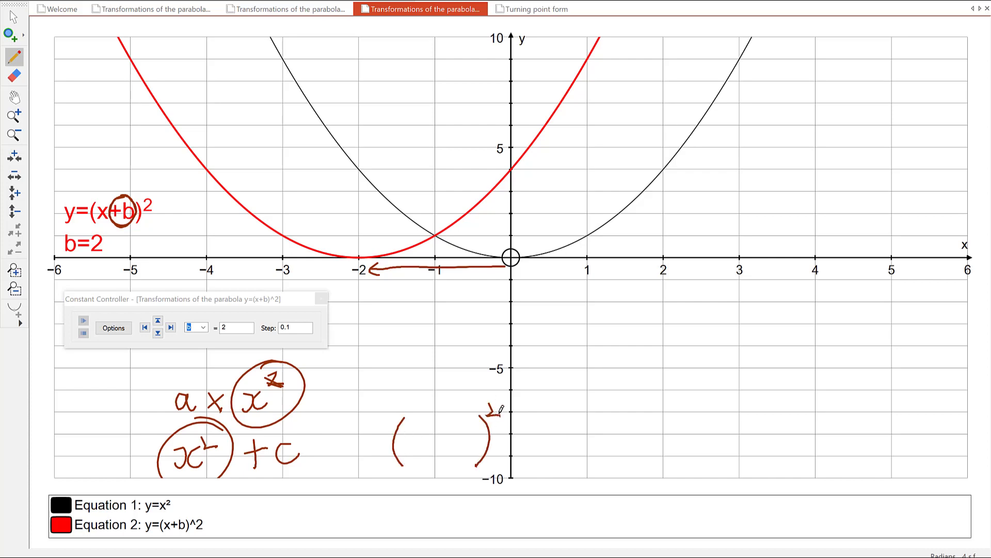
pyautogui.moveTo(412, 433)
pyautogui.mouseDown()
pyautogui.moveTo(445, 449)
pyautogui.moveTo(464, 442)
pyautogui.mouseUp()
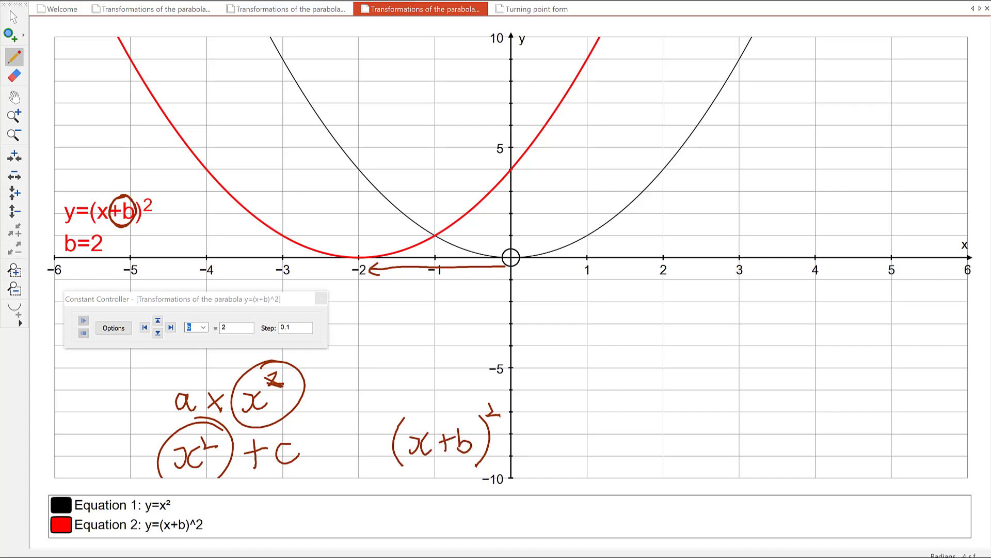